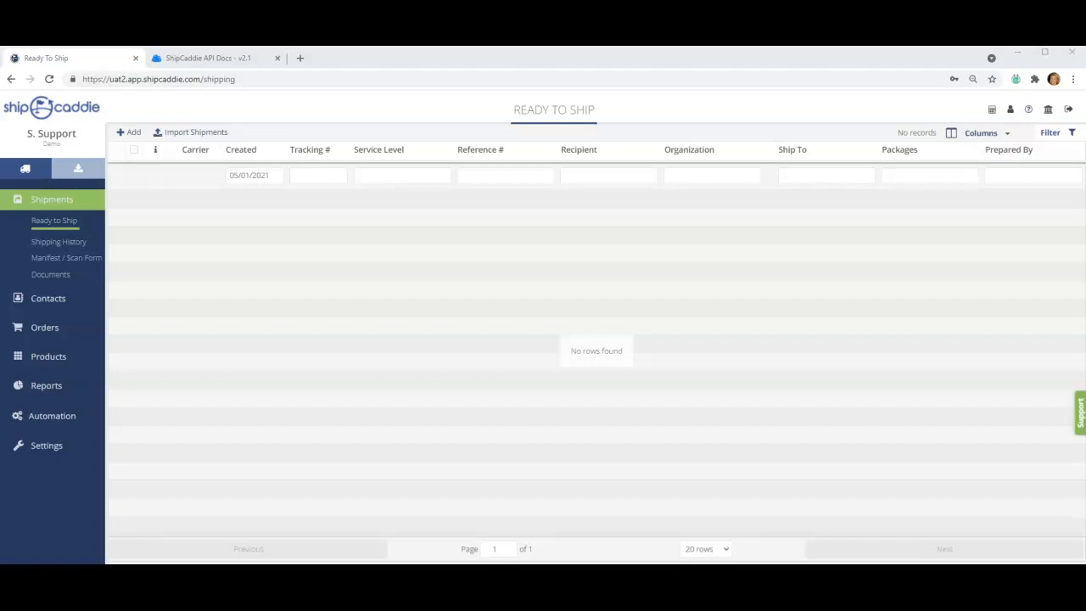
Step: Review the settings overview, shipment profiles and integrations, including the catalog of available new integrations
{"action": "left_click", "coordinate": [47, 447]}
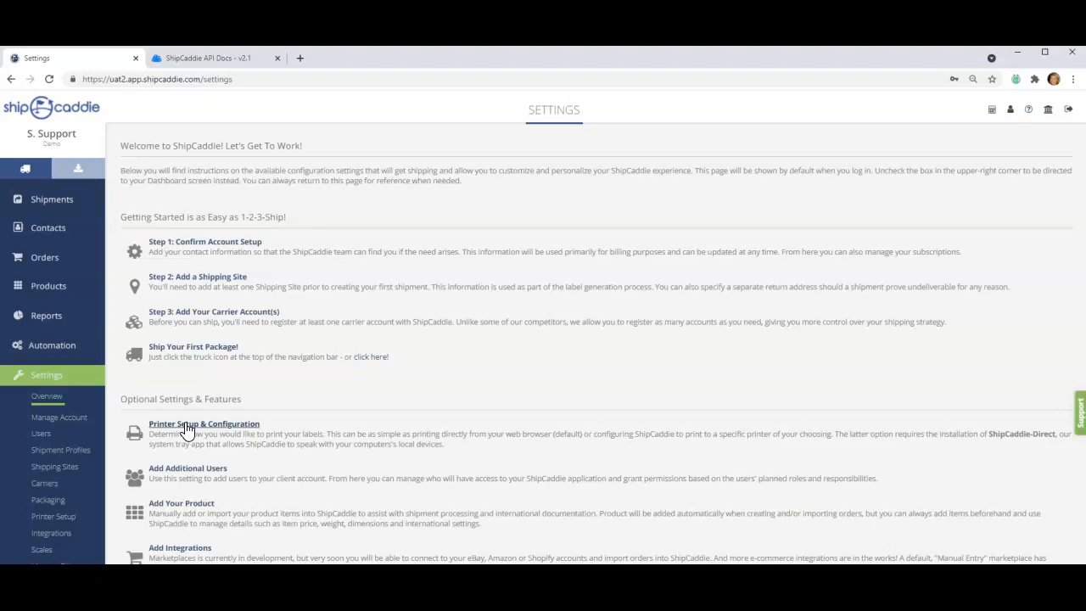
{"action": "left_click", "coordinate": [51, 449]}
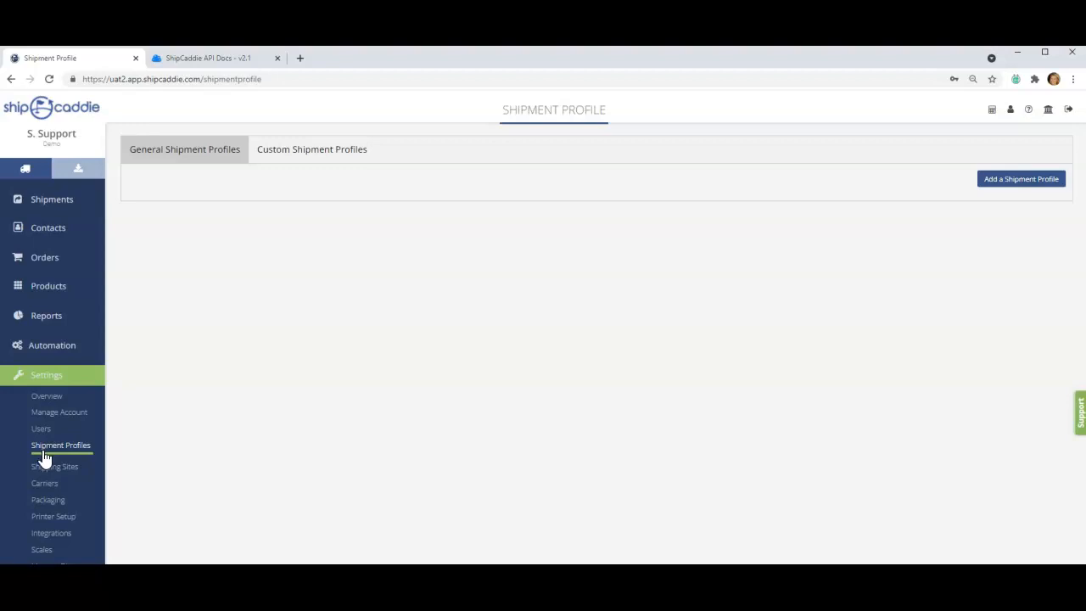
{"action": "left_click", "coordinate": [36, 534]}
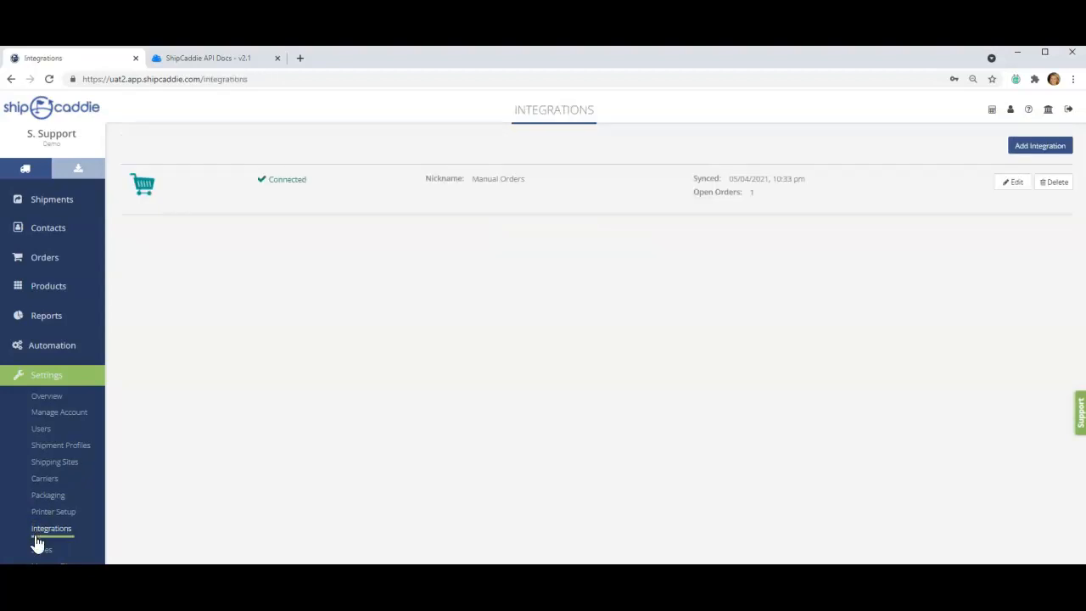
{"action": "left_click", "coordinate": [1030, 144]}
{"action": "left_click_drag", "start_coordinate": [805, 232], "coordinate": [816, 211]}
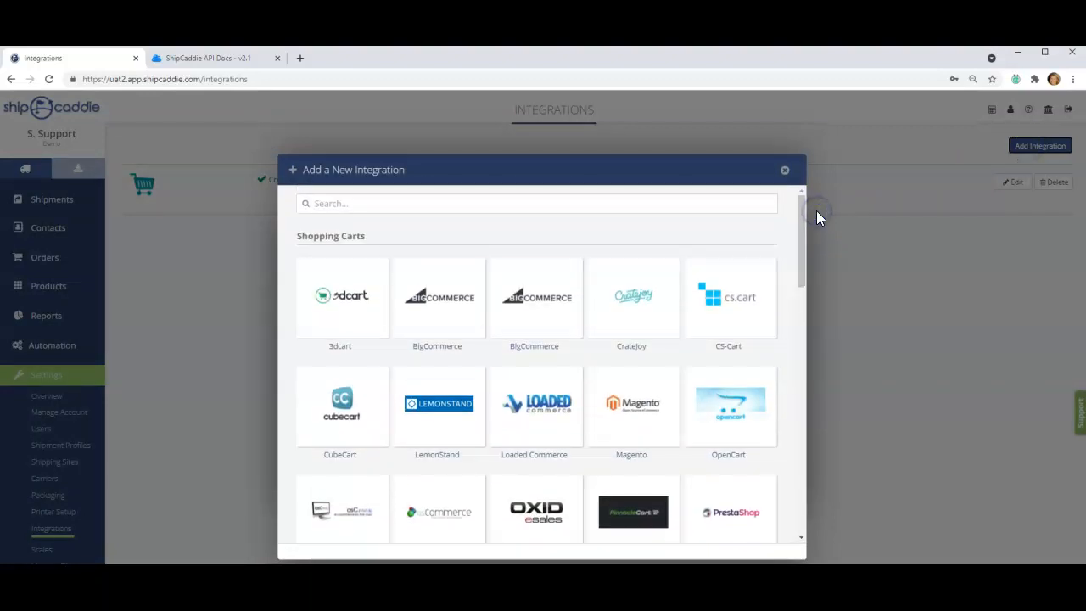
{"action": "left_click", "coordinate": [786, 173]}
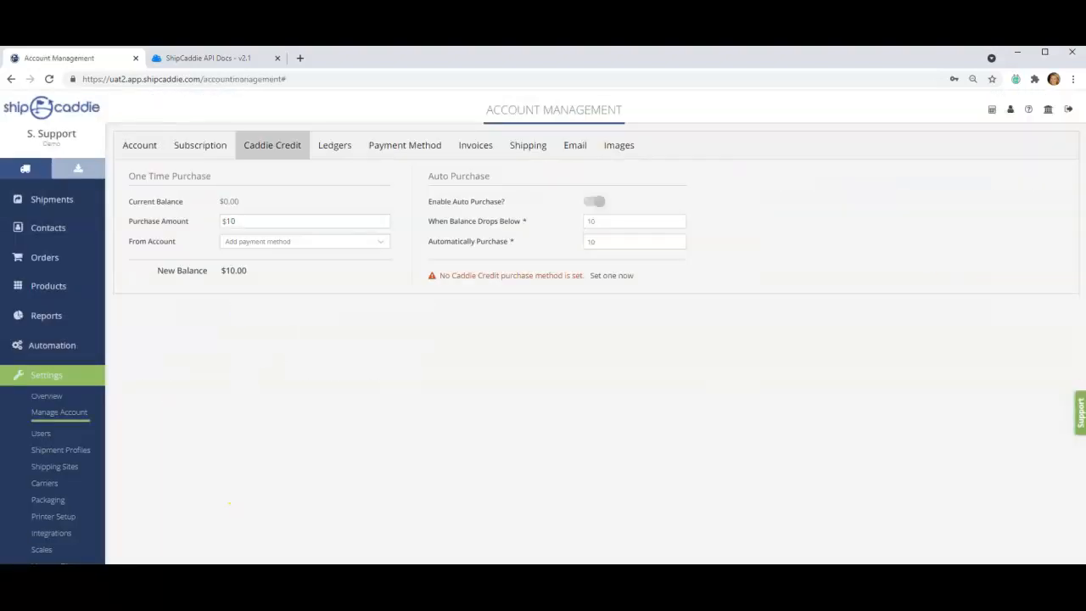
Step: Look through the account management settings for Caddie Credit, payment methods, email and images
{"action": "left_click", "coordinate": [51, 413]}
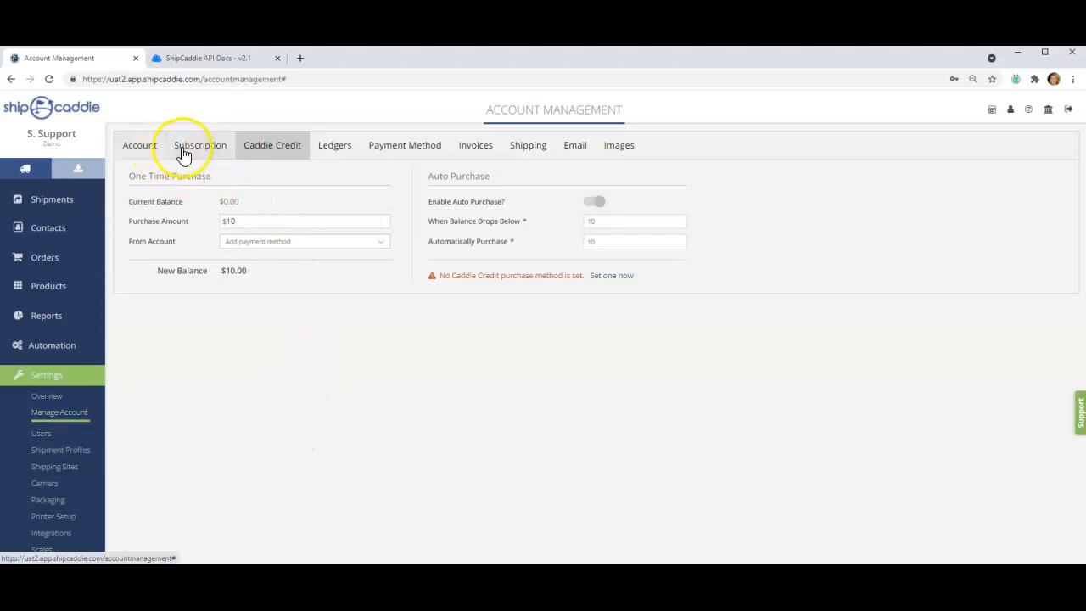
{"action": "left_click", "coordinate": [279, 153]}
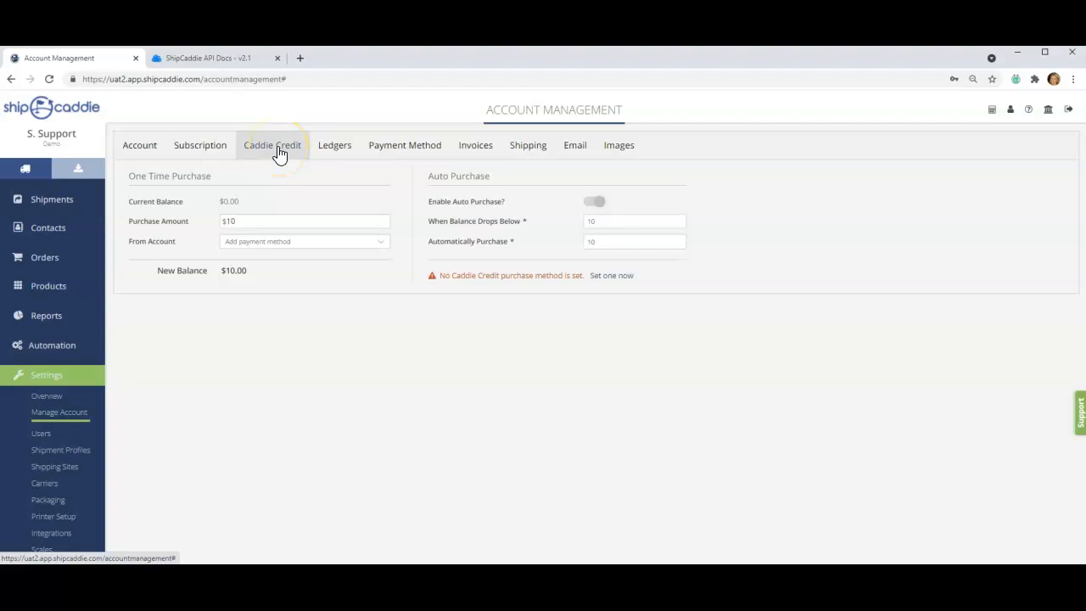
{"action": "left_click", "coordinate": [402, 155]}
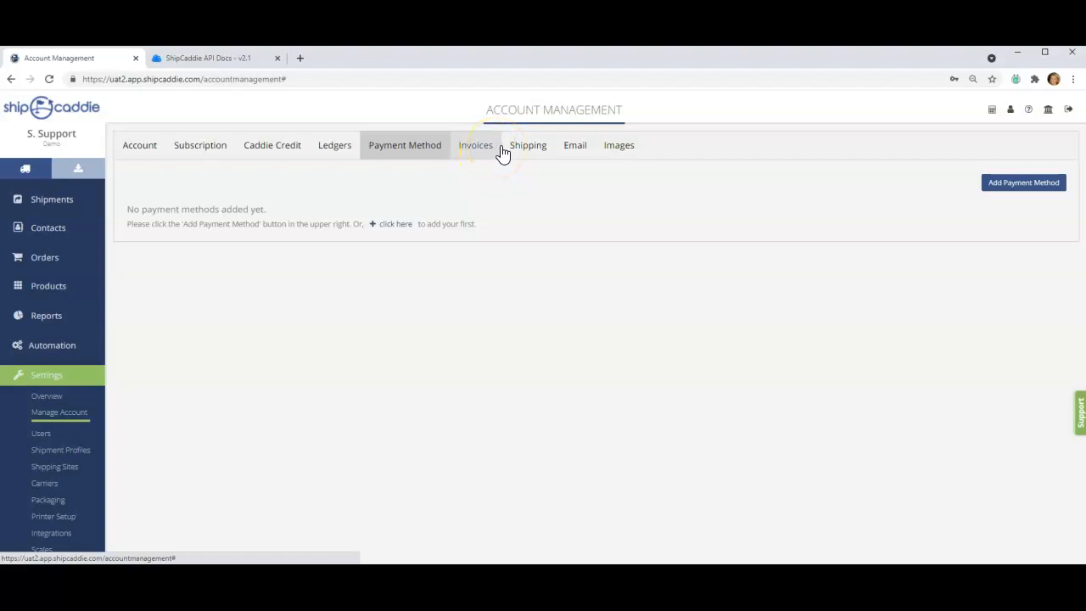
{"action": "left_click", "coordinate": [580, 151]}
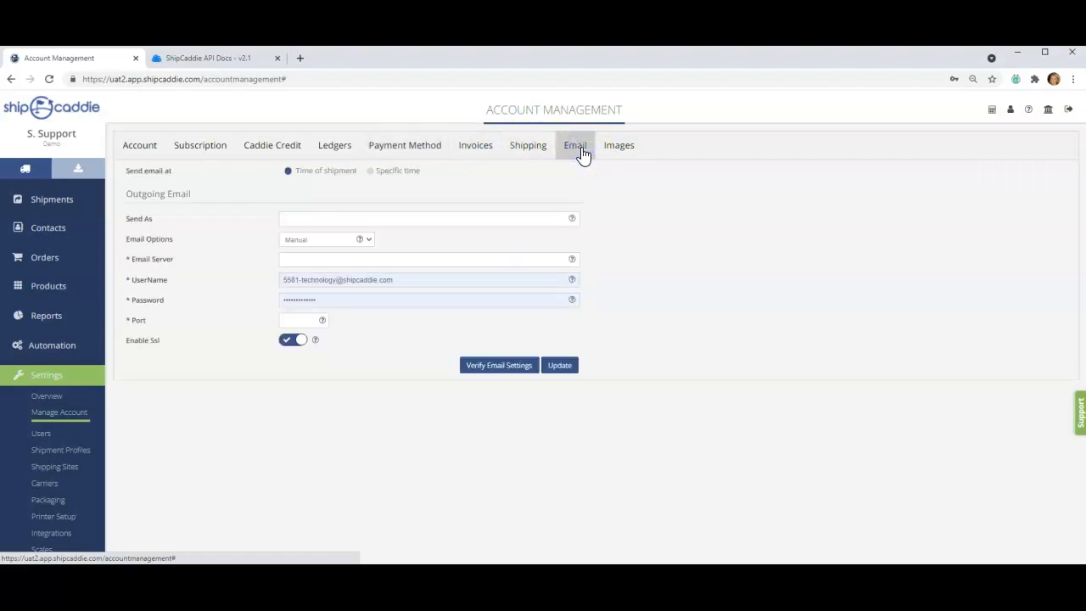
{"action": "left_click", "coordinate": [618, 153]}
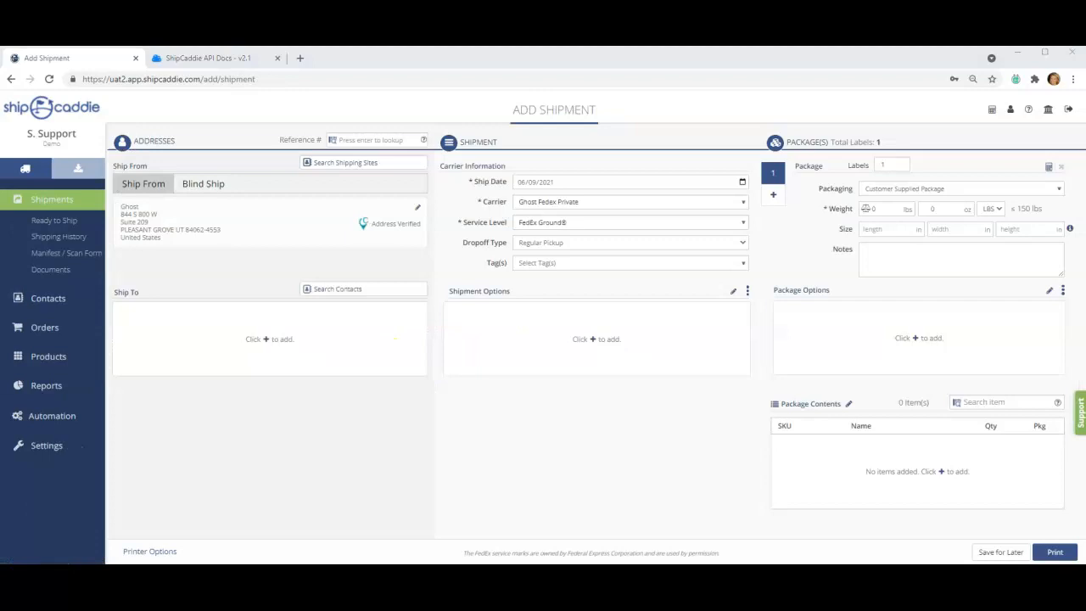
Step: Enter reference number 12345 on the new shipment and choose CSP Testing as the ship-from site
{"action": "left_click", "coordinate": [381, 139]}
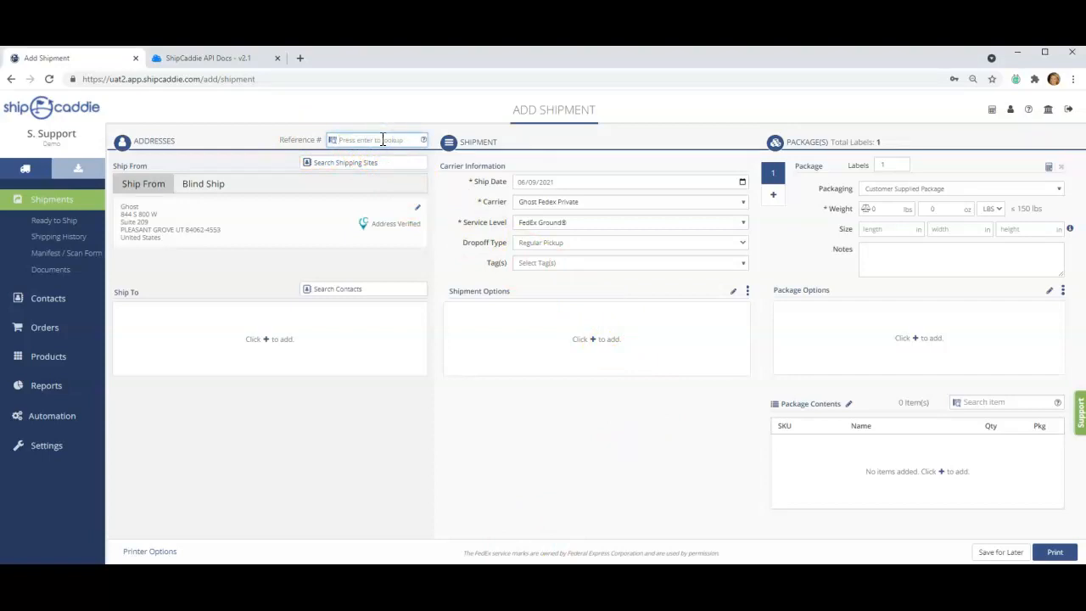
{"action": "type", "text": "12345"}
{"action": "left_click", "coordinate": [356, 162]}
{"action": "type", "text": "test"}
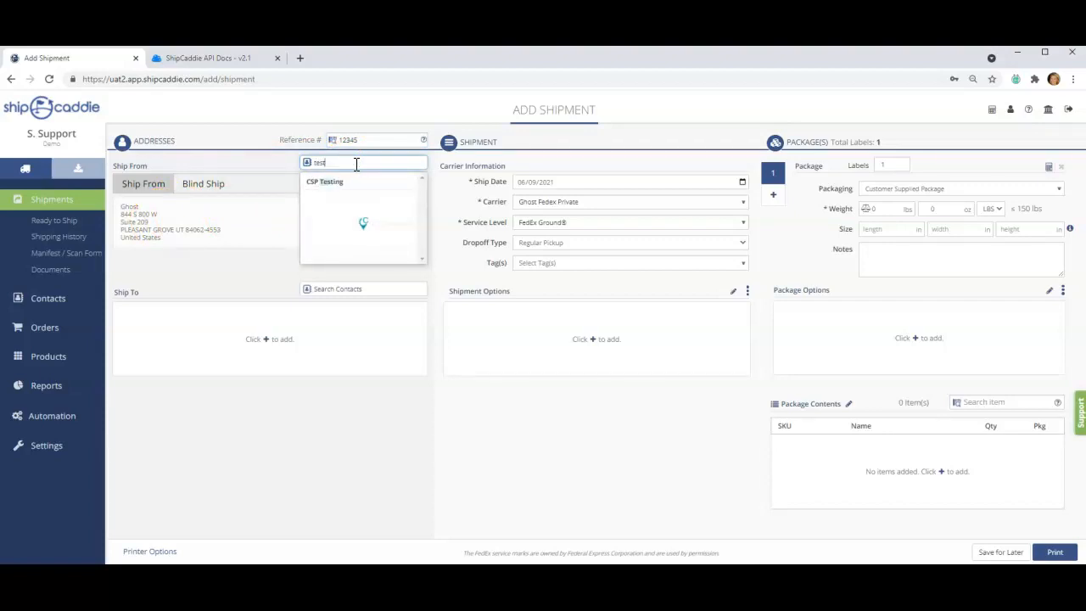
{"action": "left_click", "coordinate": [338, 183]}
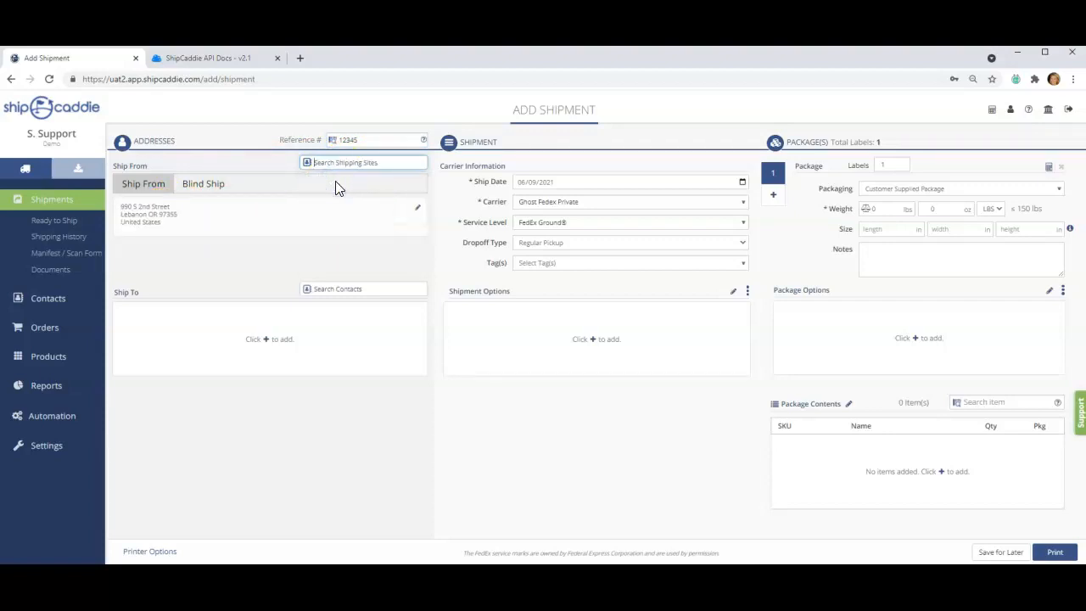
Step: Fill the ship-to address from a saved contact found by the recipient's first name, discarding the blank address form
{"action": "left_click", "coordinate": [267, 339]}
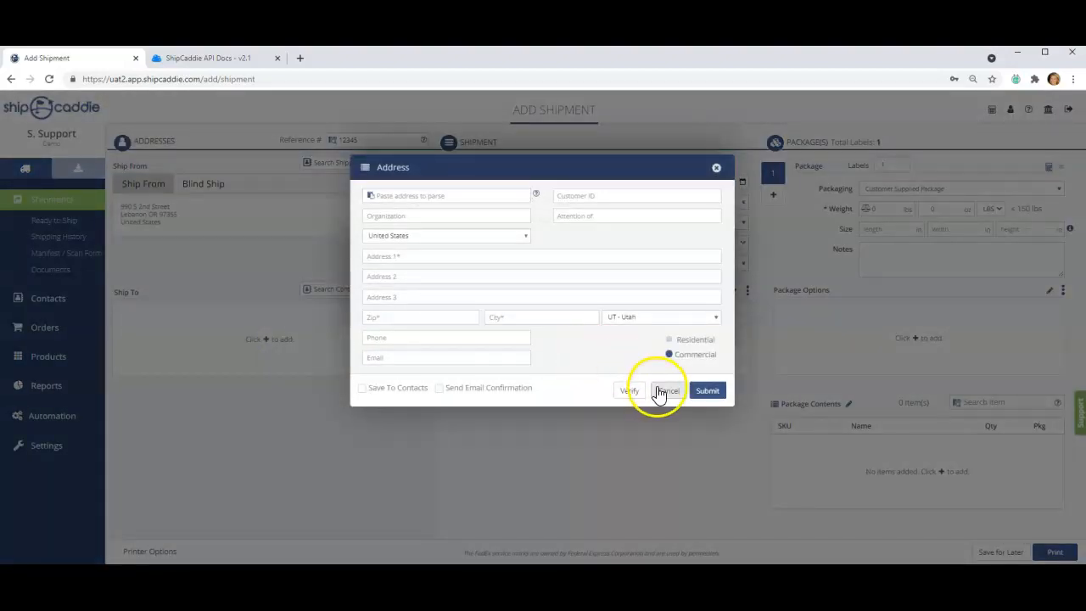
{"action": "left_click", "coordinate": [659, 391]}
{"action": "left_click", "coordinate": [334, 288]}
{"action": "type", "text": "rick"}
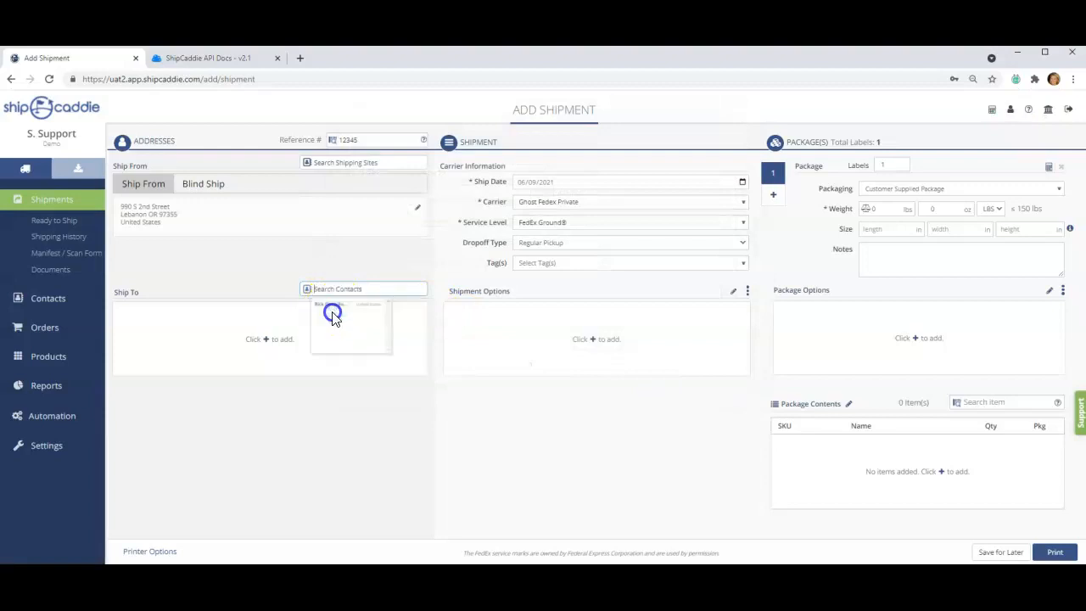
{"action": "left_click", "coordinate": [335, 308]}
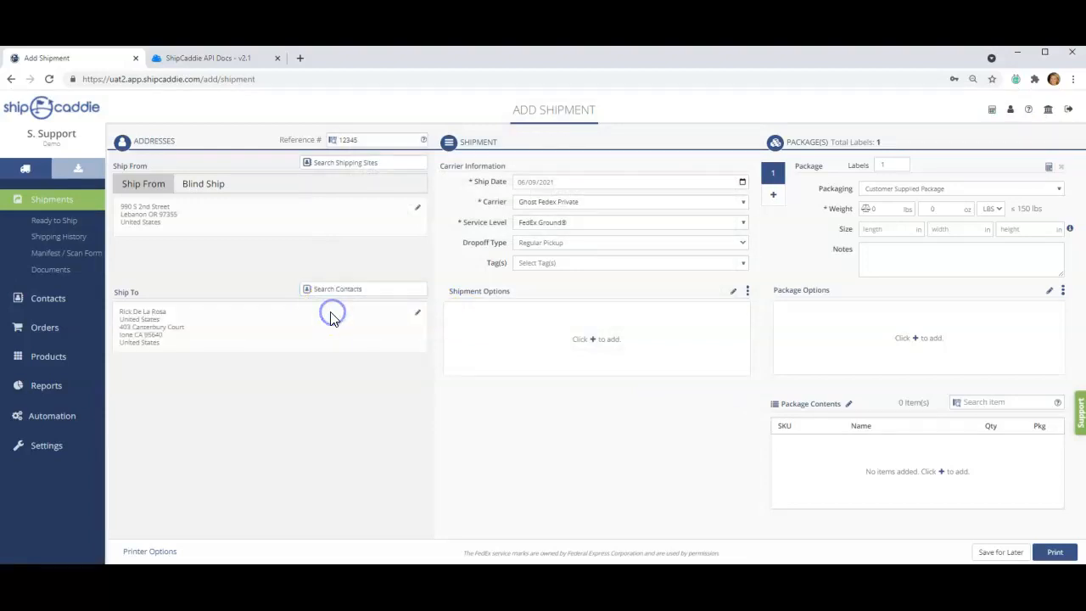
Step: Set the carrier to the FedEx Filing Station account and keep FedEx Ground as the service level
{"action": "left_click", "coordinate": [592, 205]}
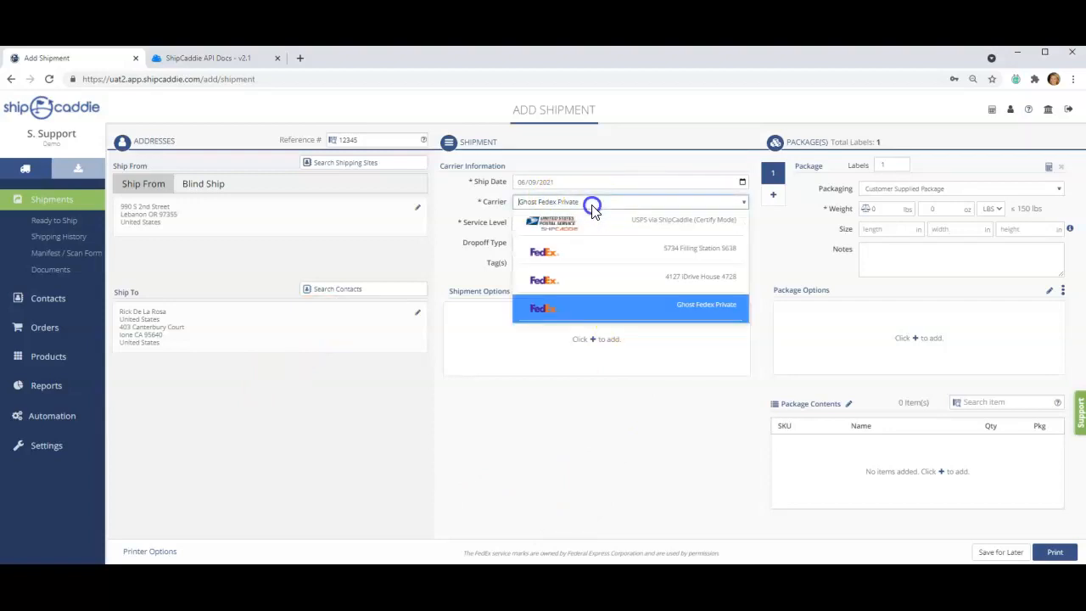
{"action": "left_click", "coordinate": [577, 263]}
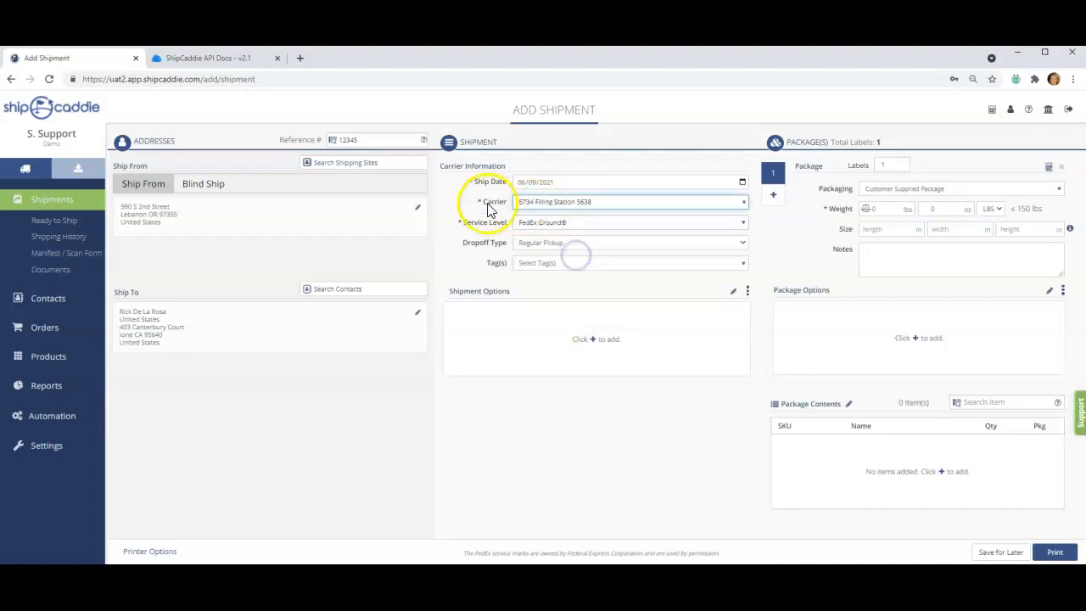
{"action": "left_click", "coordinate": [582, 226]}
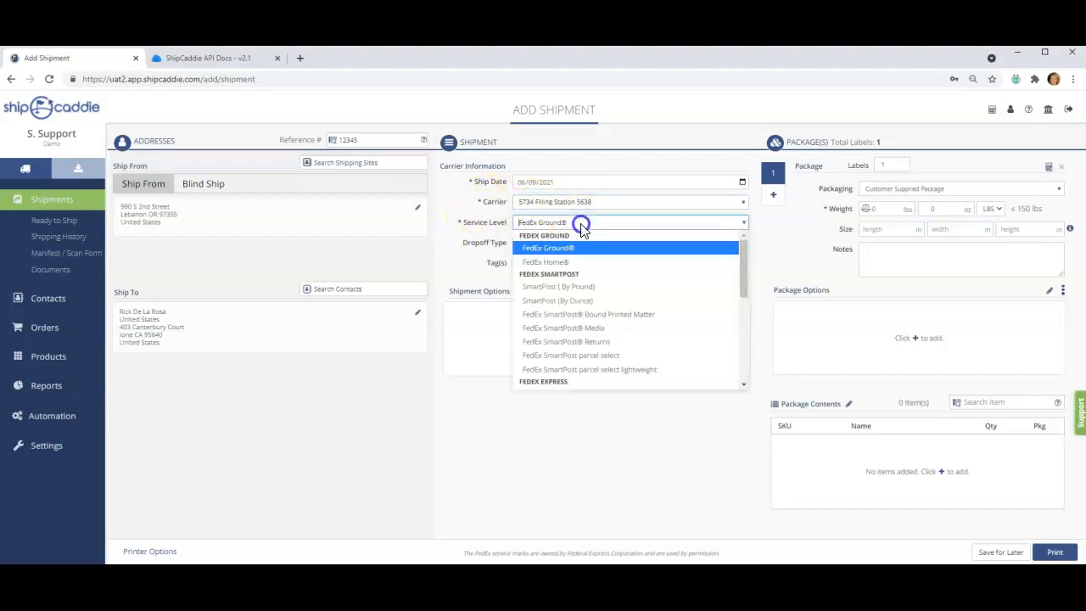
{"action": "left_click", "coordinate": [582, 225]}
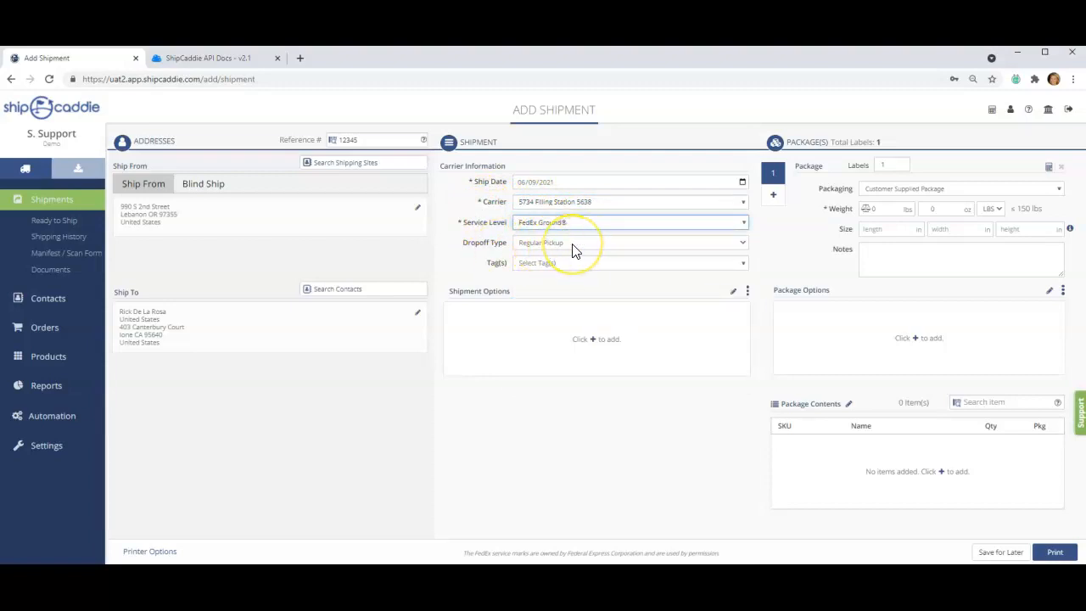
Step: Enable Saturday Delivery in the shipment options
{"action": "left_click", "coordinate": [735, 291]}
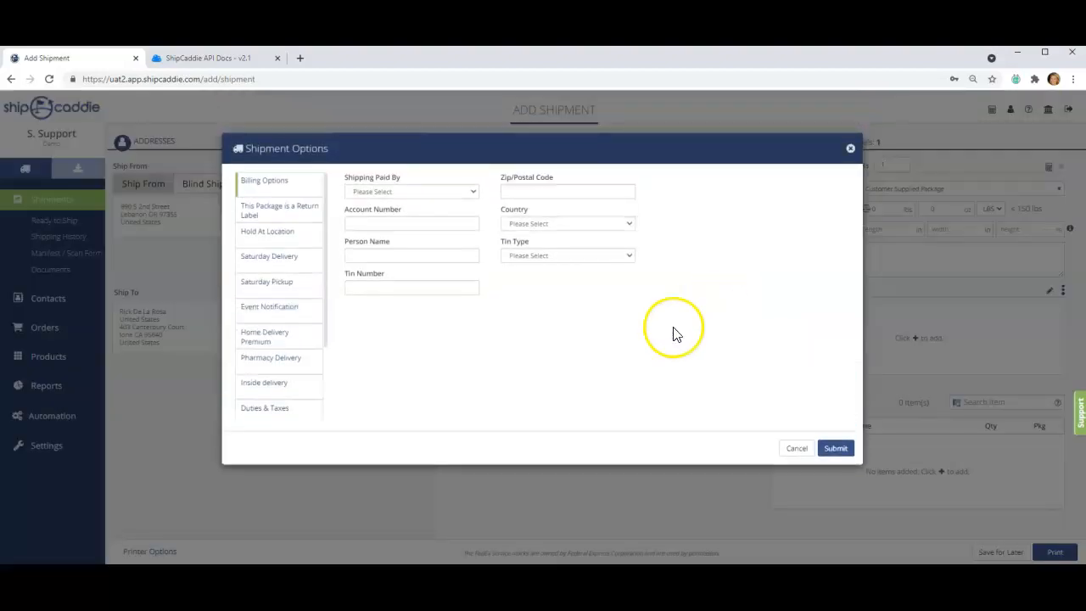
{"action": "left_click", "coordinate": [268, 256]}
{"action": "left_click", "coordinate": [347, 187]}
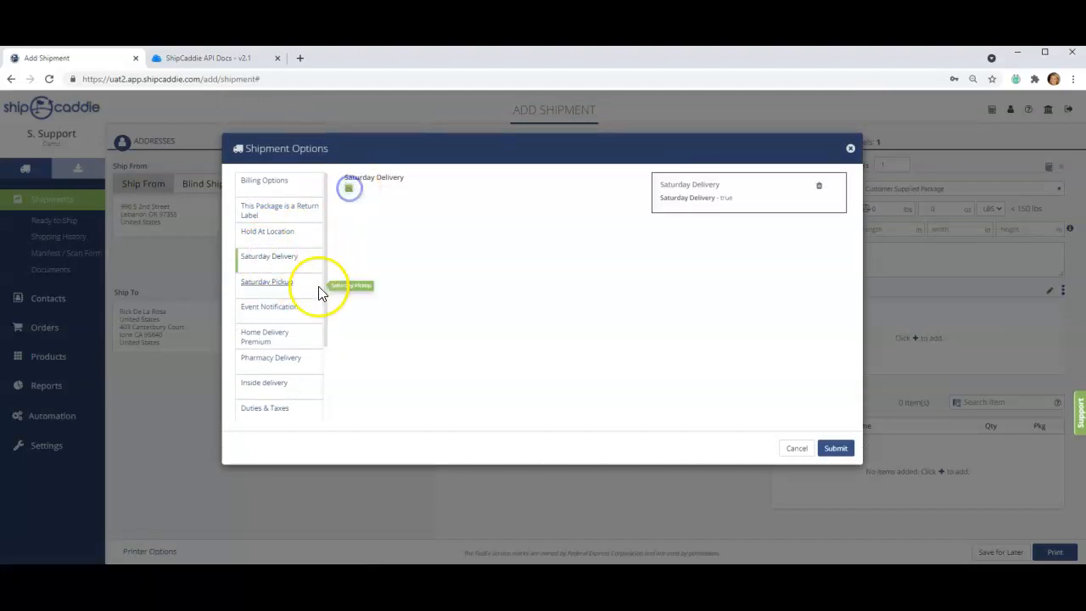
Step: Configure an event notification with role Recipient, notification type Email, format Text and event type On Delivery
{"action": "left_click_drag", "start_coordinate": [325, 308], "coordinate": [323, 331]}
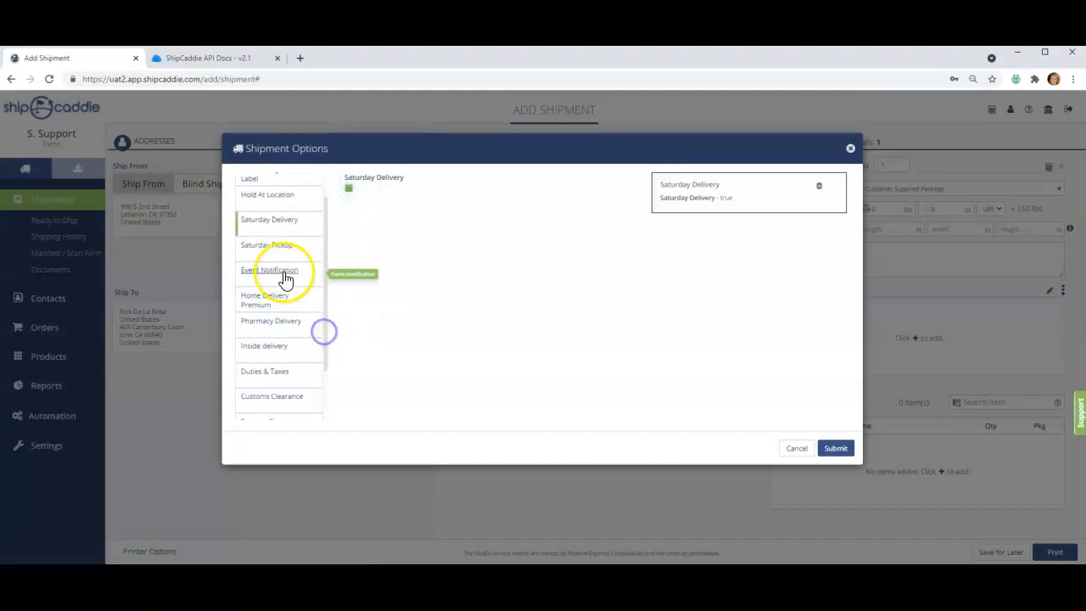
{"action": "left_click", "coordinate": [285, 278]}
{"action": "left_click", "coordinate": [392, 191]}
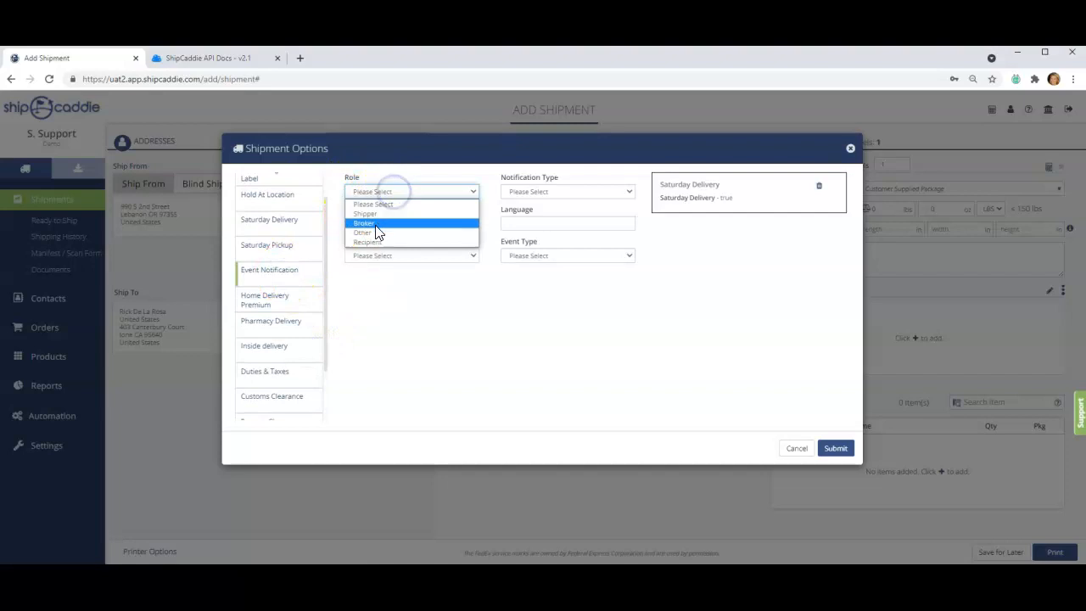
{"action": "left_click", "coordinate": [368, 242]}
{"action": "left_click", "coordinate": [543, 192]}
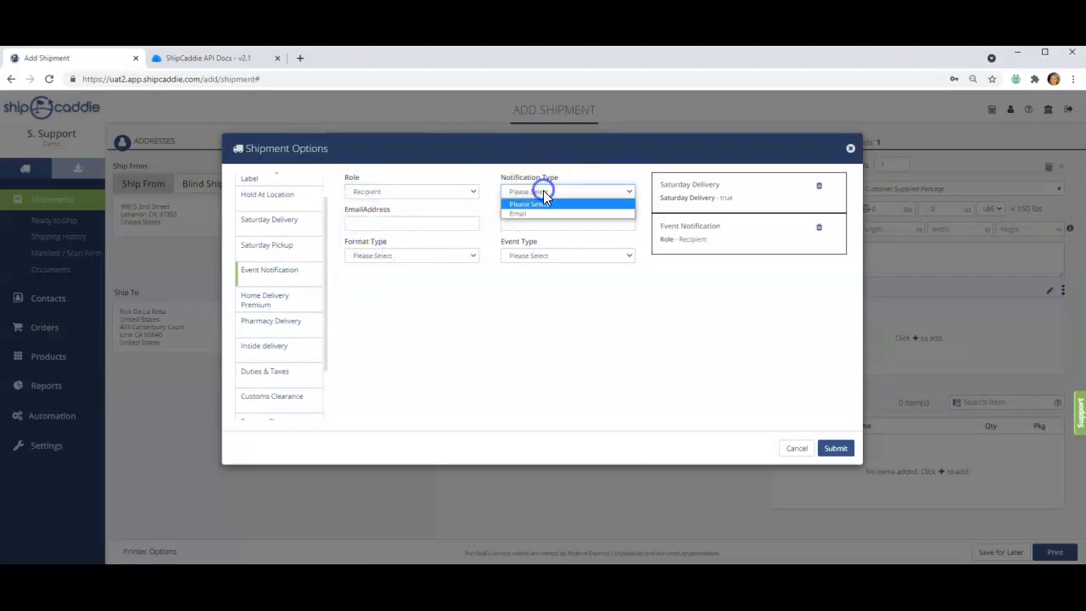
{"action": "left_click", "coordinate": [533, 213]}
{"action": "left_click", "coordinate": [379, 256]}
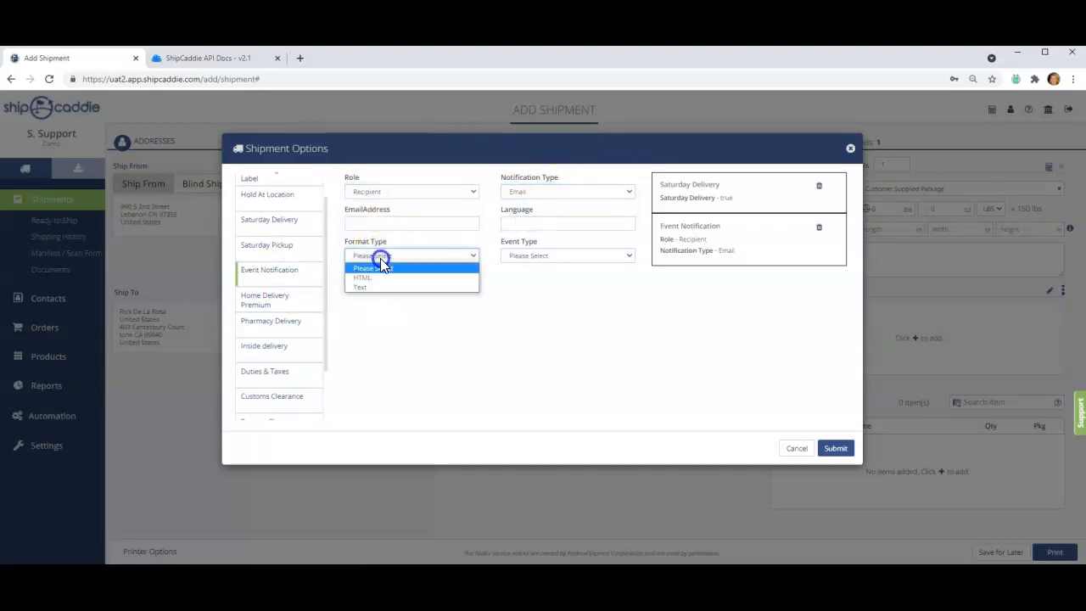
{"action": "left_click", "coordinate": [373, 287]}
{"action": "left_click", "coordinate": [519, 255]}
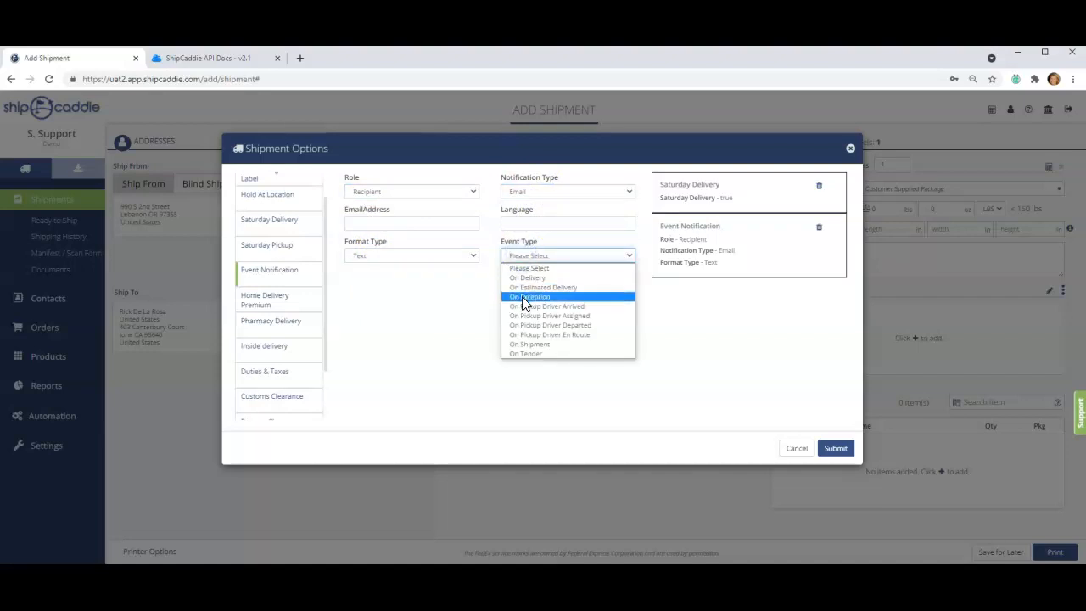
{"action": "left_click", "coordinate": [519, 279]}
Step: Enter the recipient's e-mail address for the event notification and submit the shipment options
{"action": "left_click", "coordinate": [402, 221]}
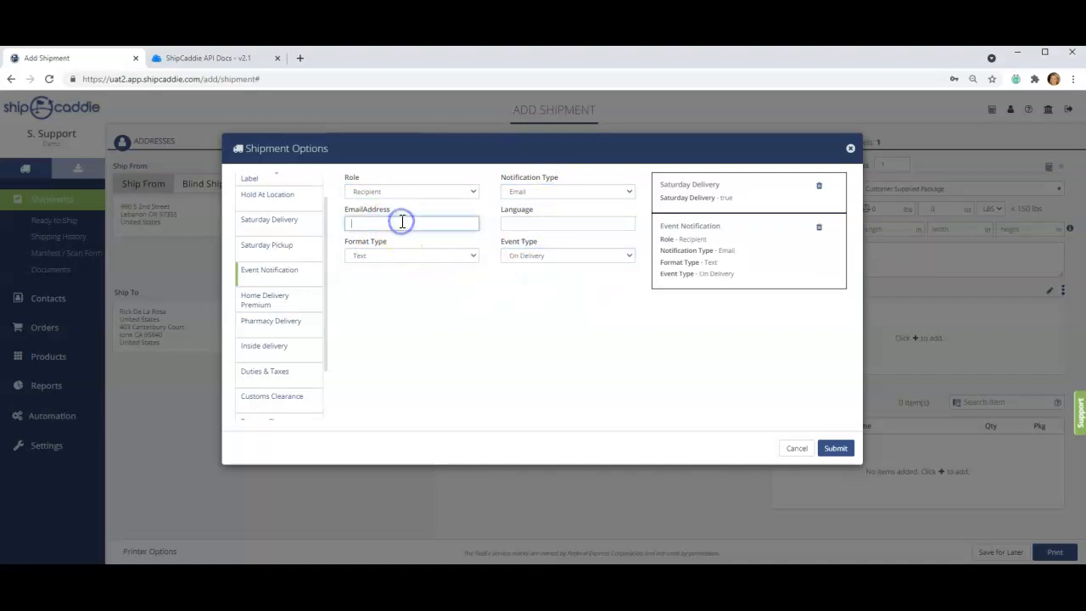
{"action": "type", "text": "email@noemail.com"}
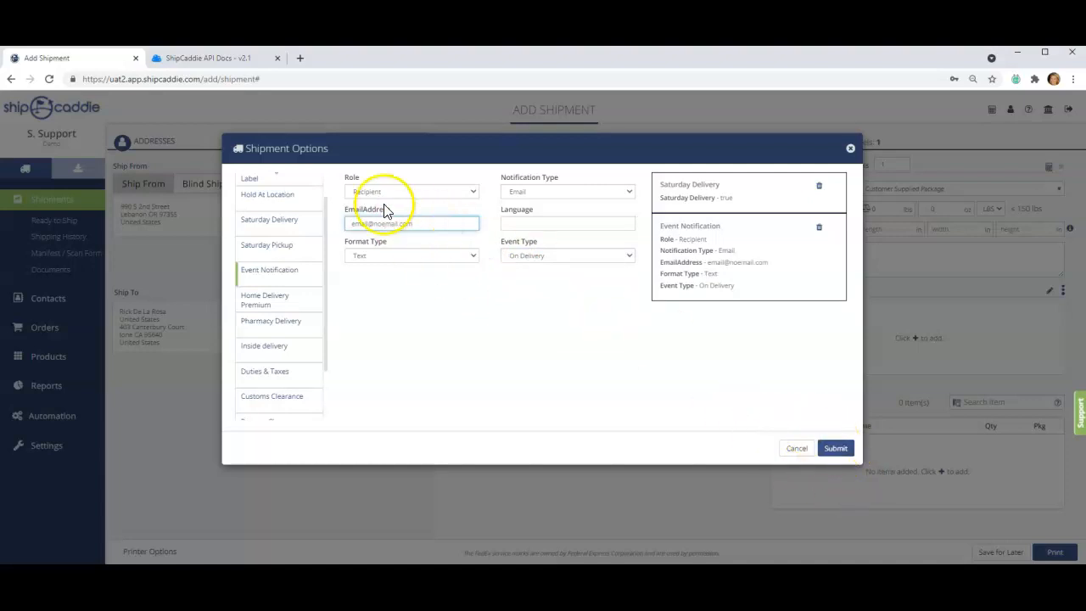
{"action": "left_click_drag", "start_coordinate": [325, 278], "coordinate": [327, 343]}
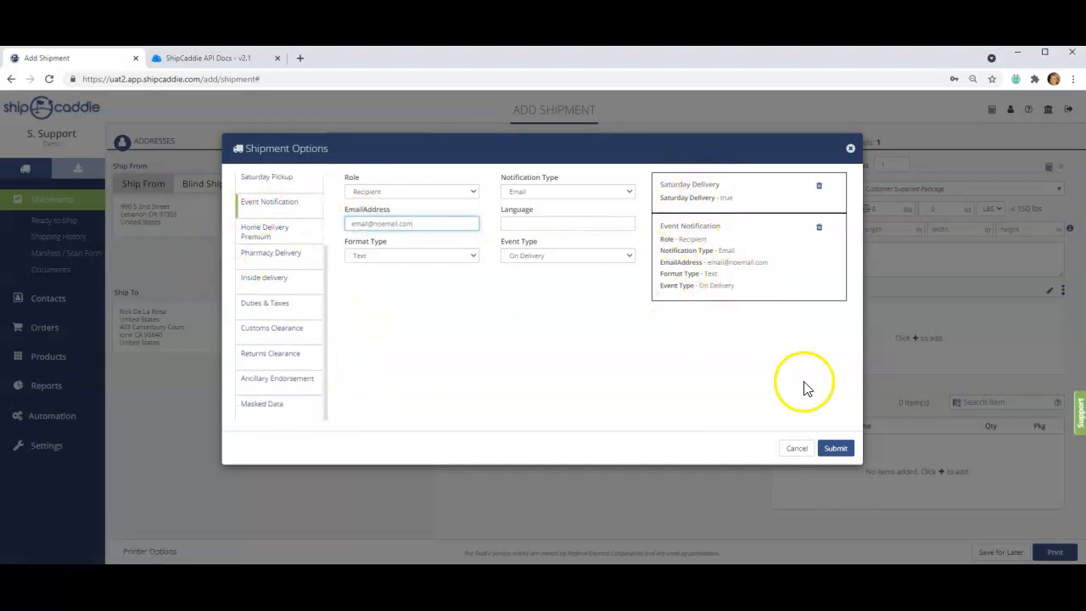
{"action": "left_click", "coordinate": [836, 448]}
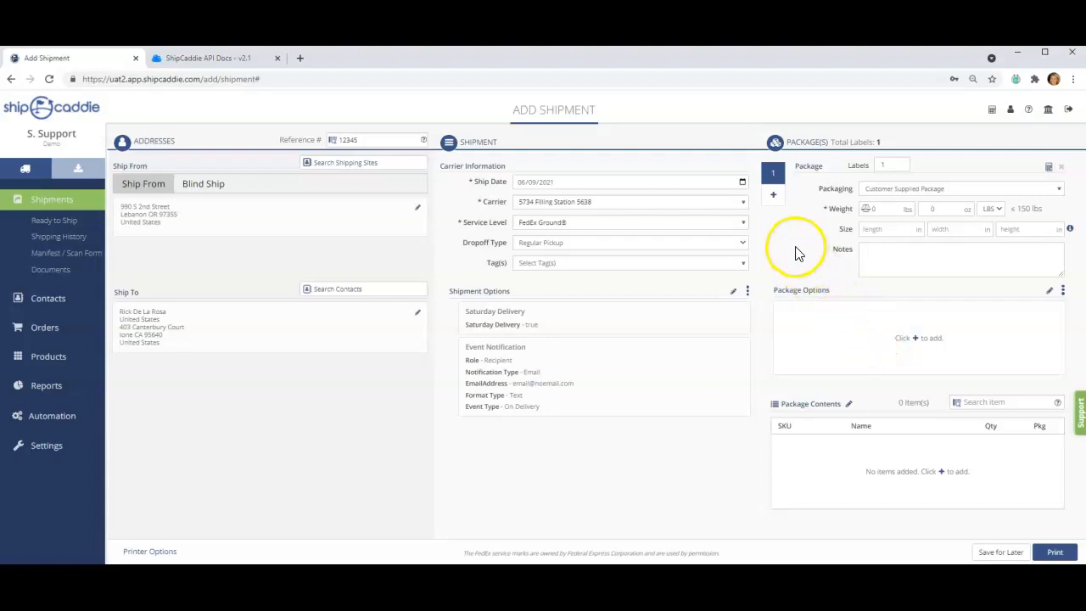
Step: Add two extra packages to the shipment and delete both of them
{"action": "left_click", "coordinate": [773, 198]}
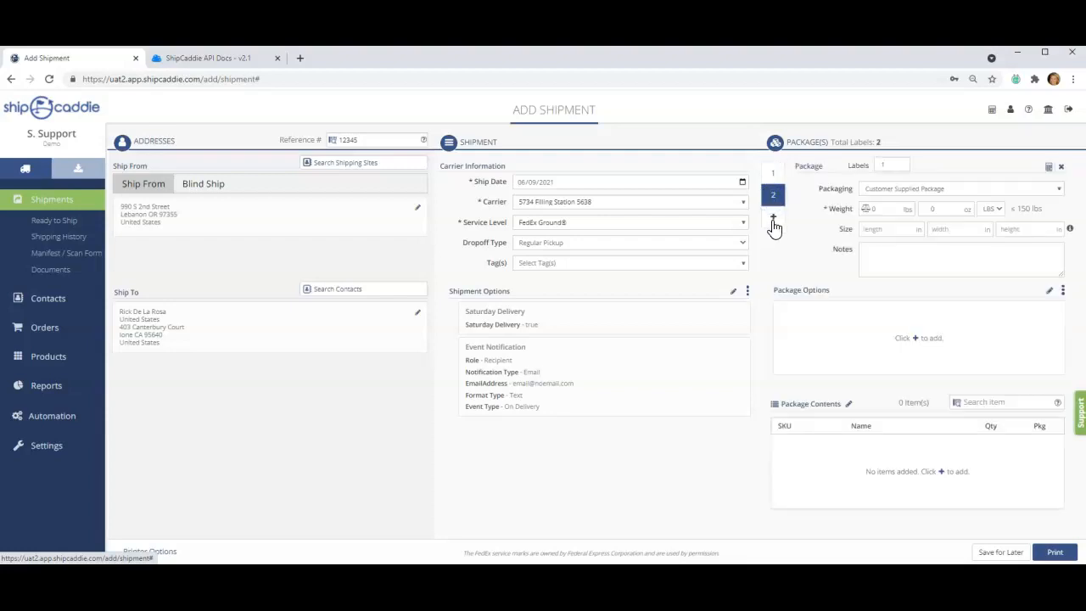
{"action": "left_click", "coordinate": [773, 219]}
{"action": "left_click", "coordinate": [1061, 168]}
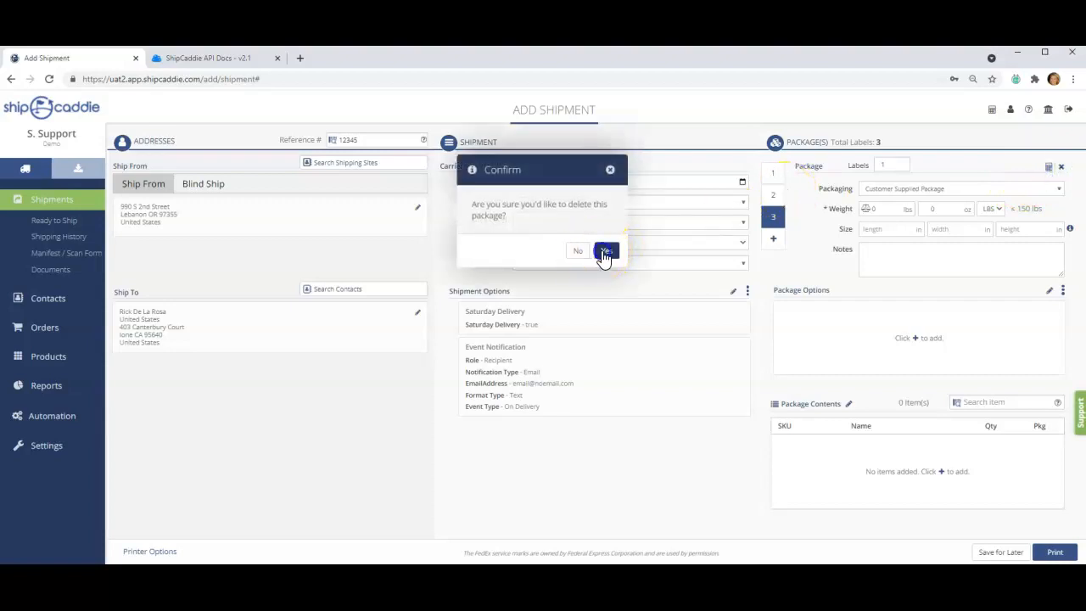
{"action": "left_click", "coordinate": [606, 254]}
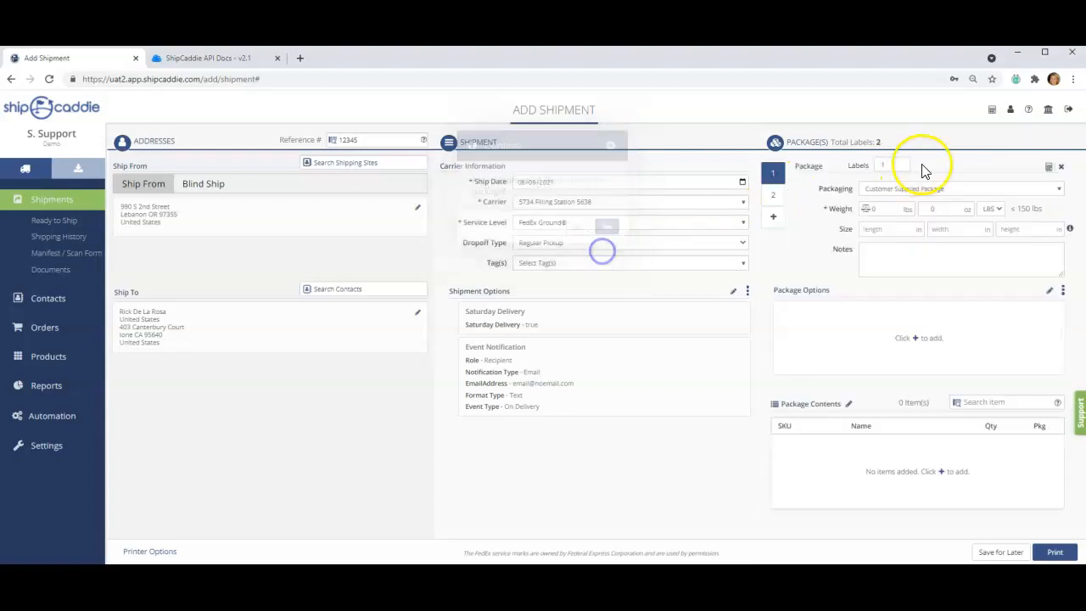
{"action": "left_click", "coordinate": [1060, 167]}
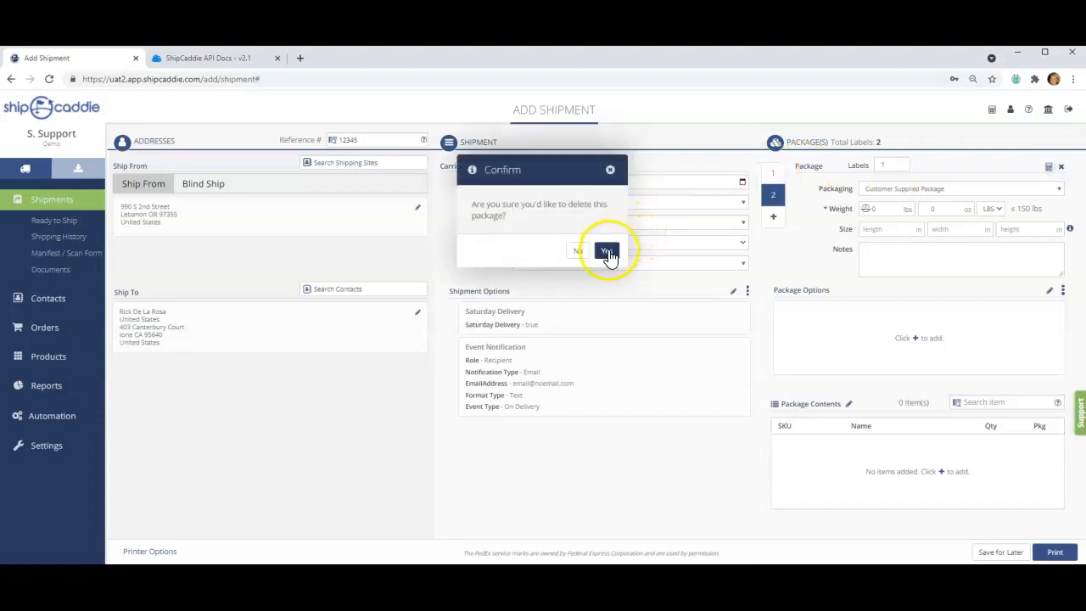
{"action": "left_click", "coordinate": [607, 253]}
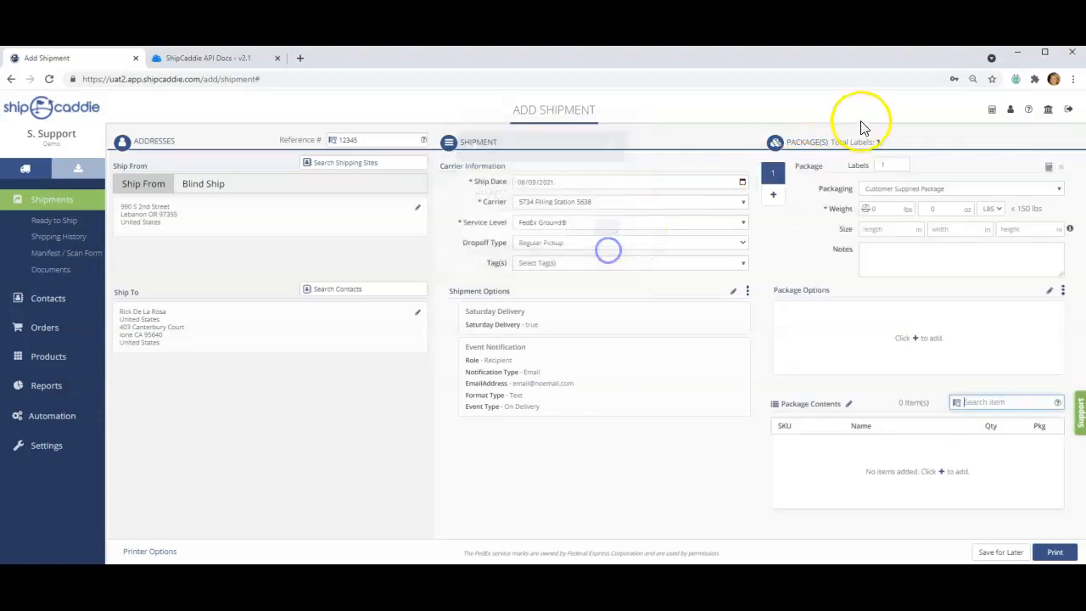
Step: Set the package weight to 3 lbs 5 oz and choose the B15n client packaging, accepting the weight overwrite
{"action": "left_click", "coordinate": [868, 211]}
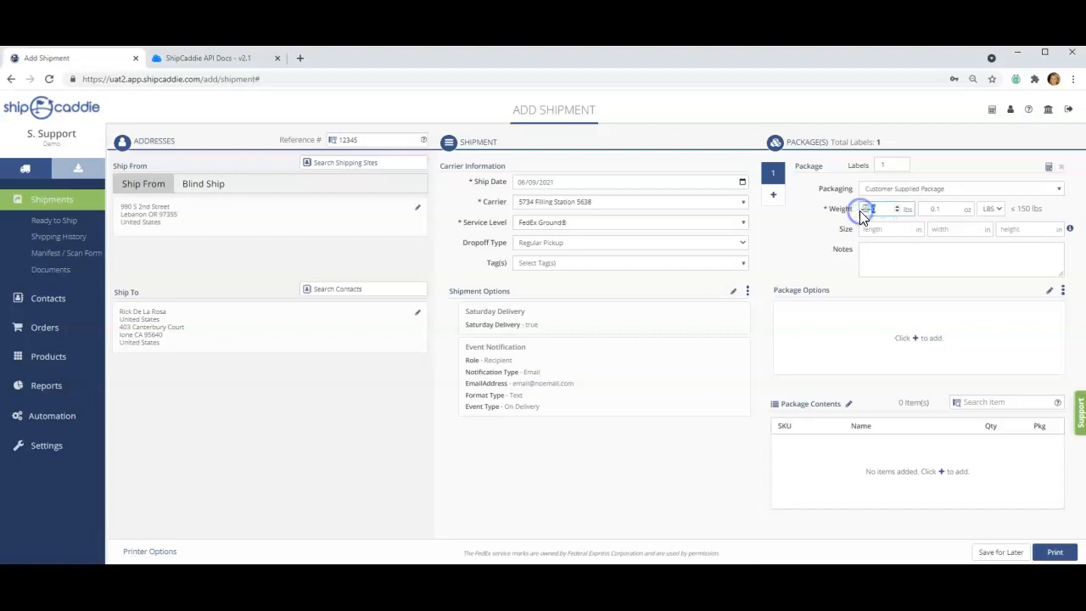
{"action": "type", "text": "3"}
{"action": "key", "text": "Tab"}
{"action": "type", "text": "5"}
{"action": "left_click", "coordinate": [950, 191]}
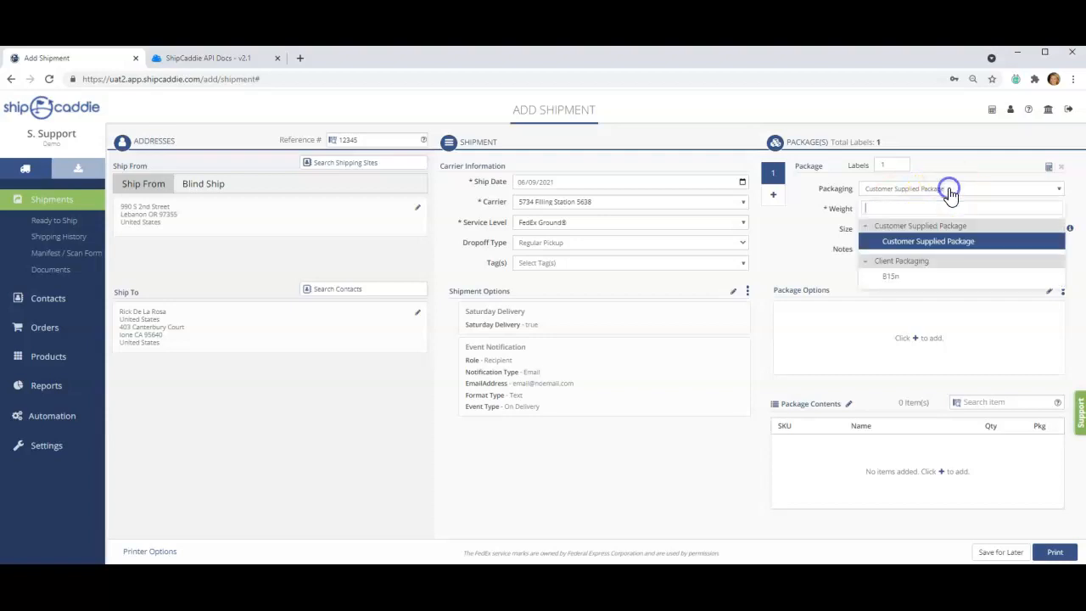
{"action": "left_click", "coordinate": [888, 277]}
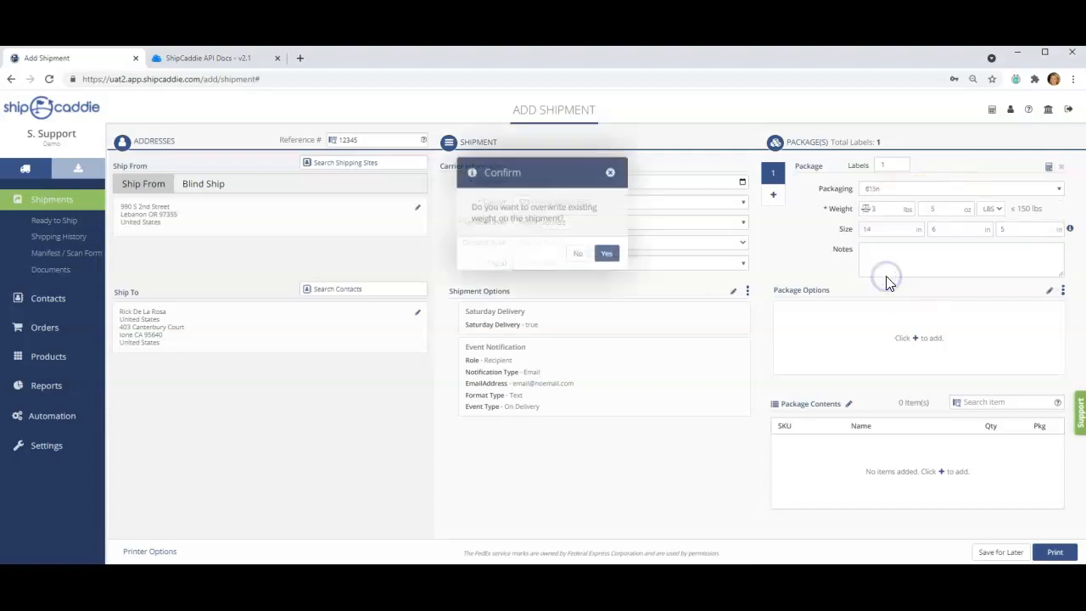
{"action": "left_click", "coordinate": [607, 252]}
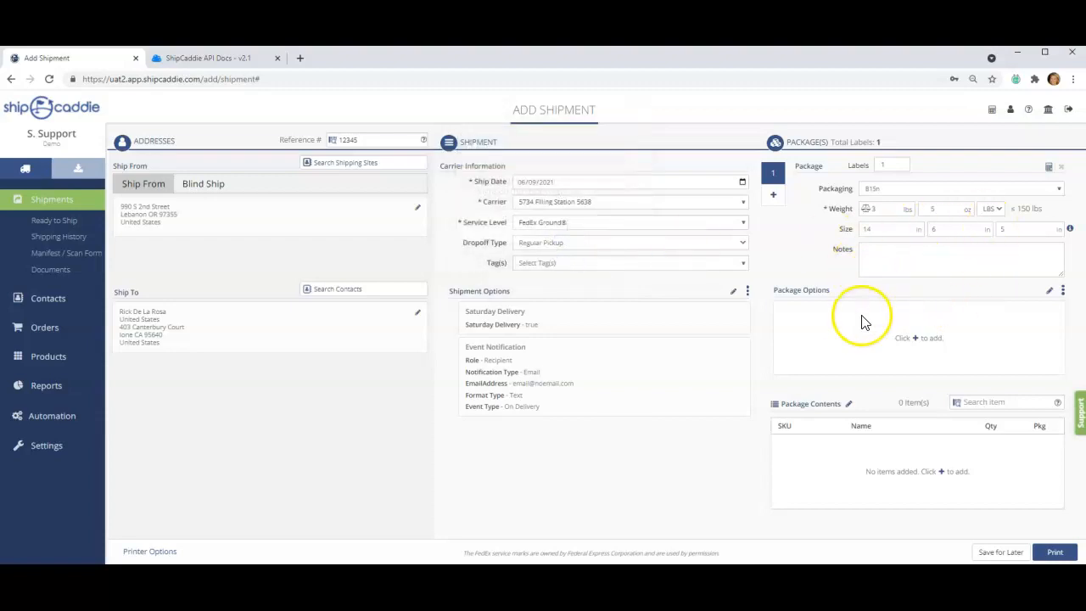
Step: Add an insurance declared value of 100.00 to the package options and submit them
{"action": "left_click", "coordinate": [1049, 290]}
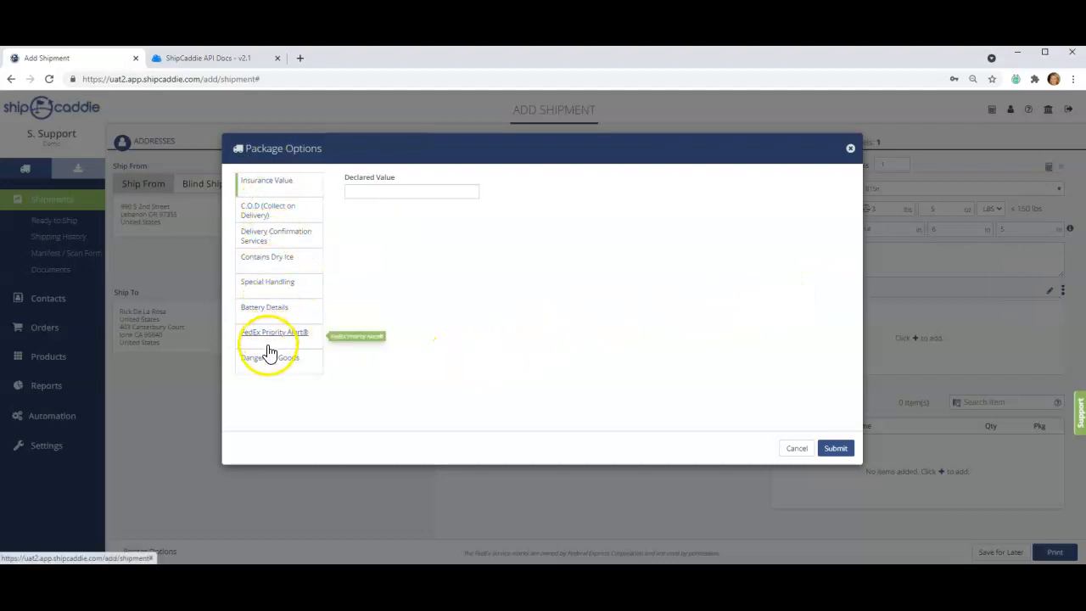
{"action": "left_click", "coordinate": [387, 194]}
{"action": "type", "text": "100.00"}
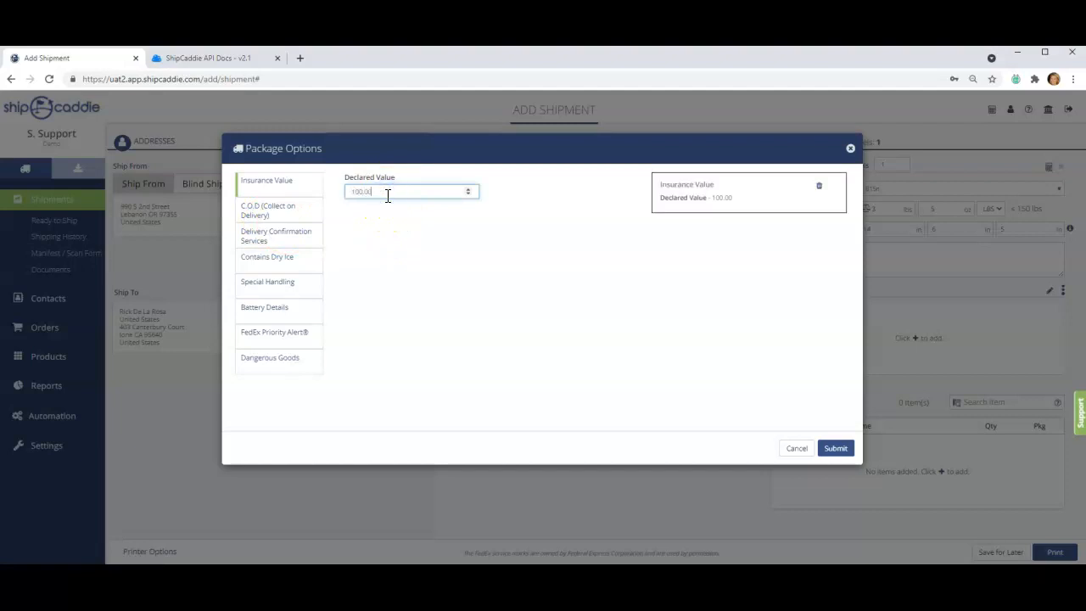
{"action": "left_click", "coordinate": [833, 448]}
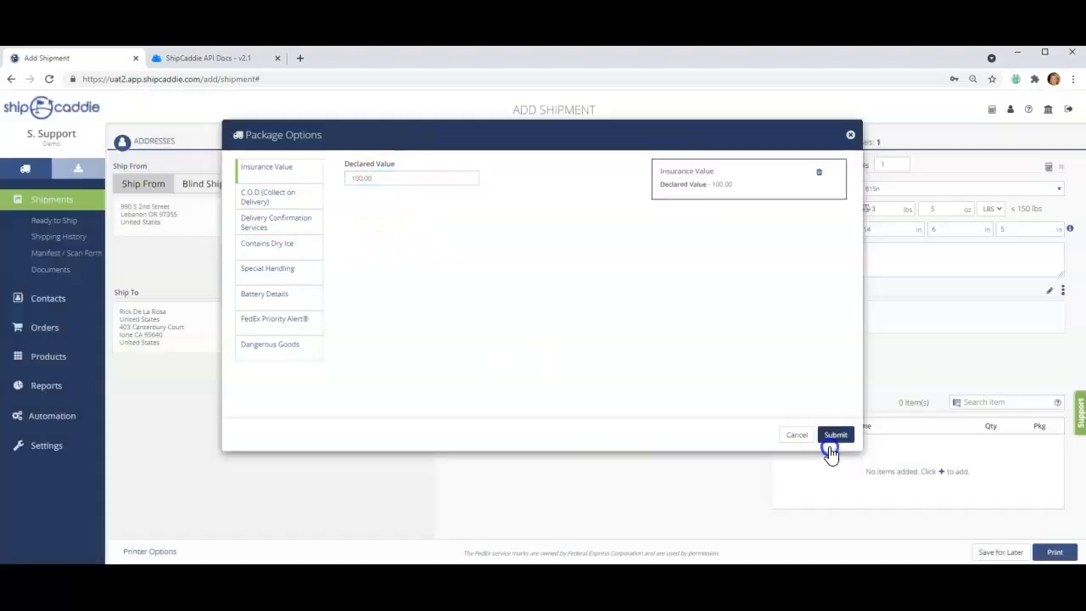
Step: Add a content item with SKU TEST, name test, description package and quantity 1, declining the package weight update
{"action": "left_click", "coordinate": [848, 405]}
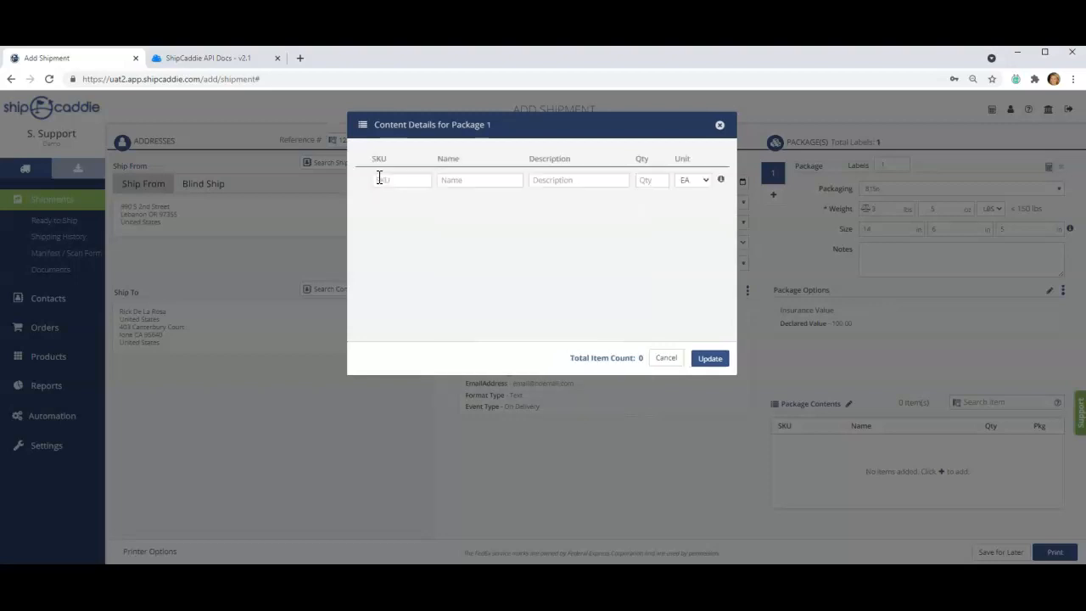
{"action": "type", "text": "test"}
{"action": "left_click", "coordinate": [386, 200]}
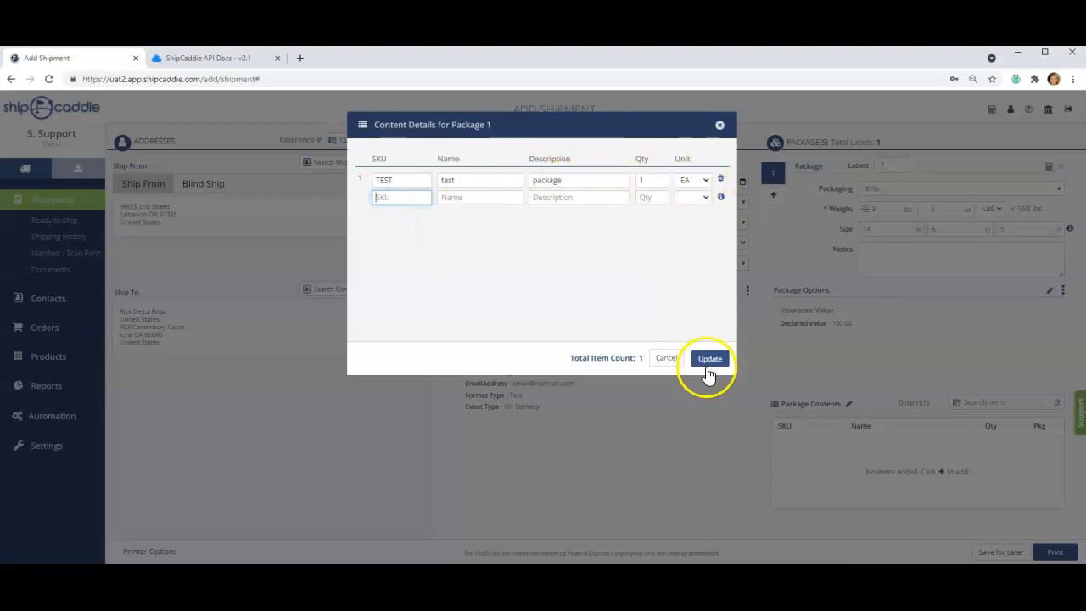
{"action": "left_click", "coordinate": [710, 360]}
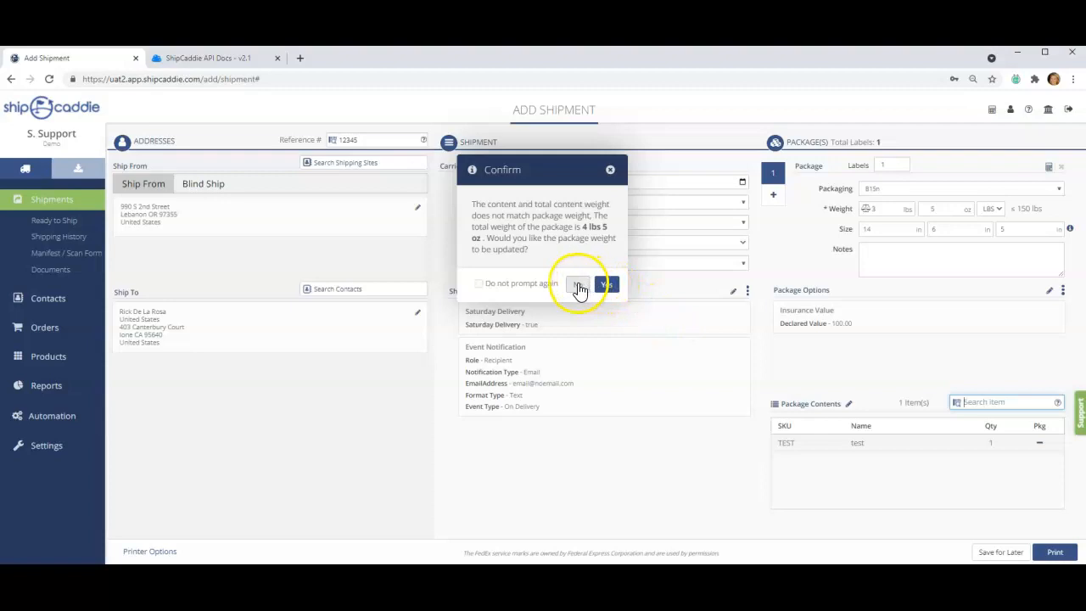
{"action": "left_click", "coordinate": [579, 286]}
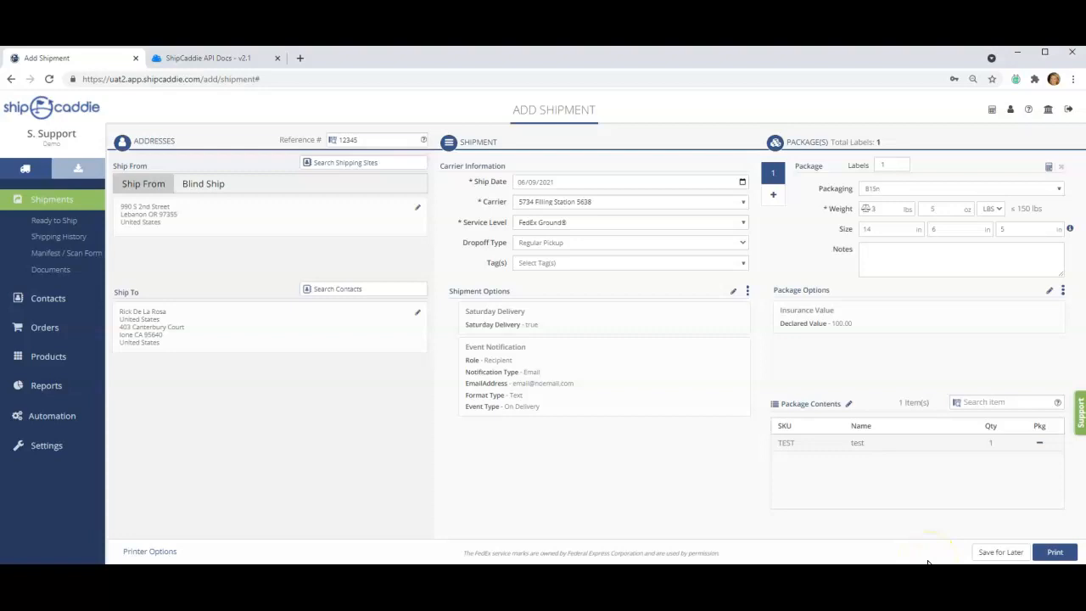
Step: Compare the FedEx accounts' rates for the shipment and apply the first account's FedEx 2Day rate without overwriting the weight
{"action": "left_click", "coordinate": [1049, 169]}
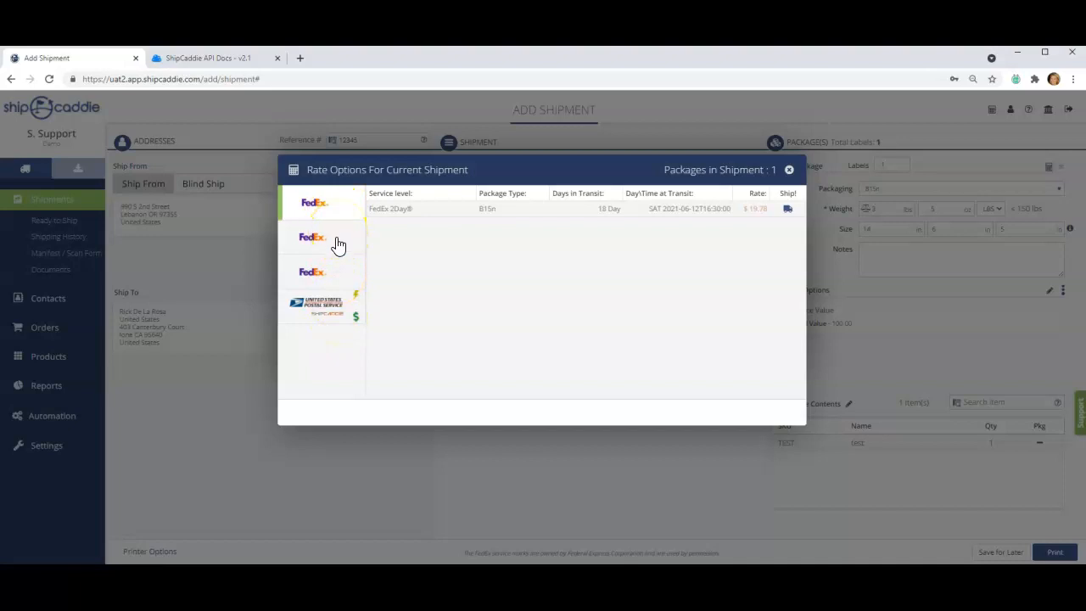
{"action": "left_click", "coordinate": [337, 242]}
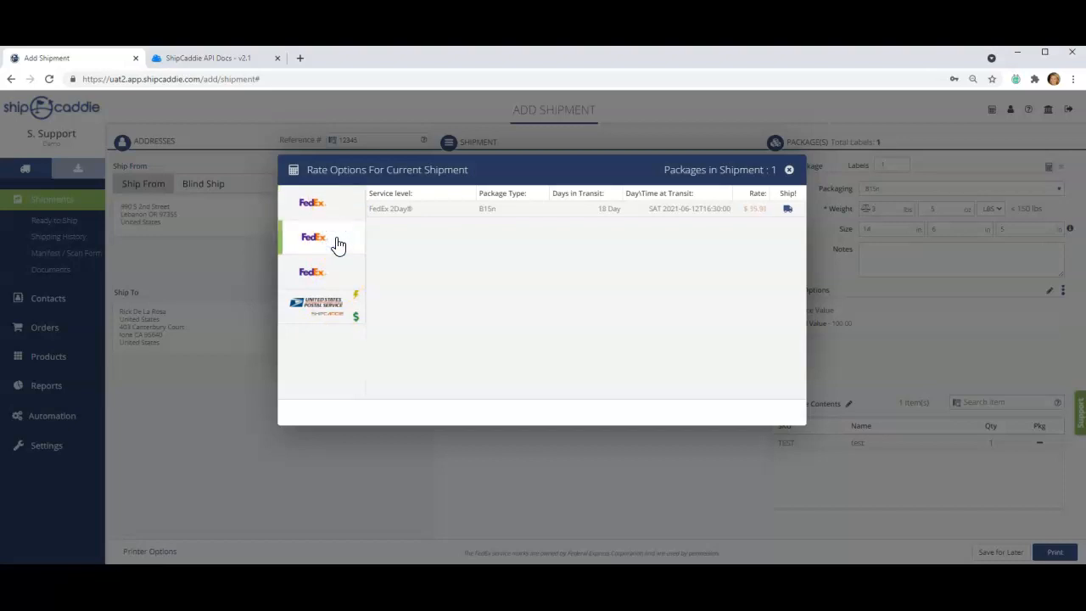
{"action": "left_click", "coordinate": [328, 278]}
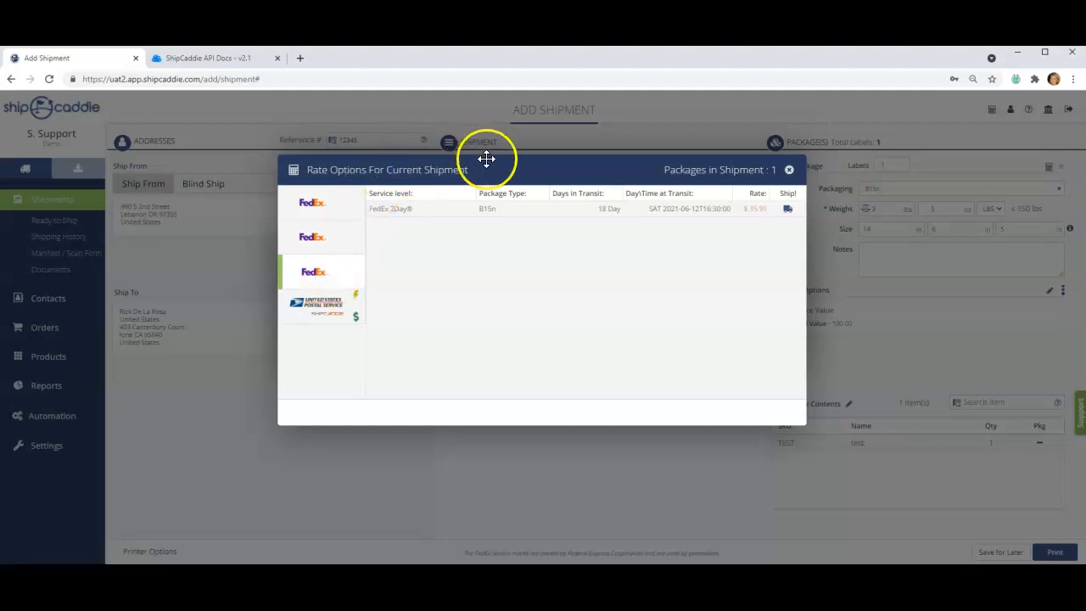
{"action": "left_click_drag", "start_coordinate": [494, 164], "coordinate": [541, 290]}
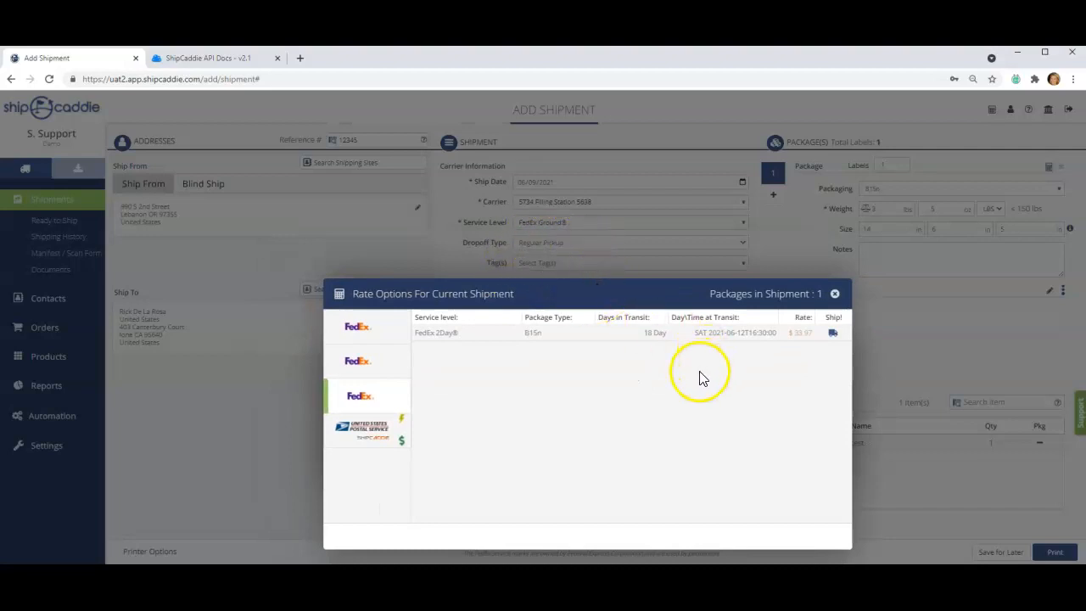
{"action": "left_click", "coordinate": [354, 320]}
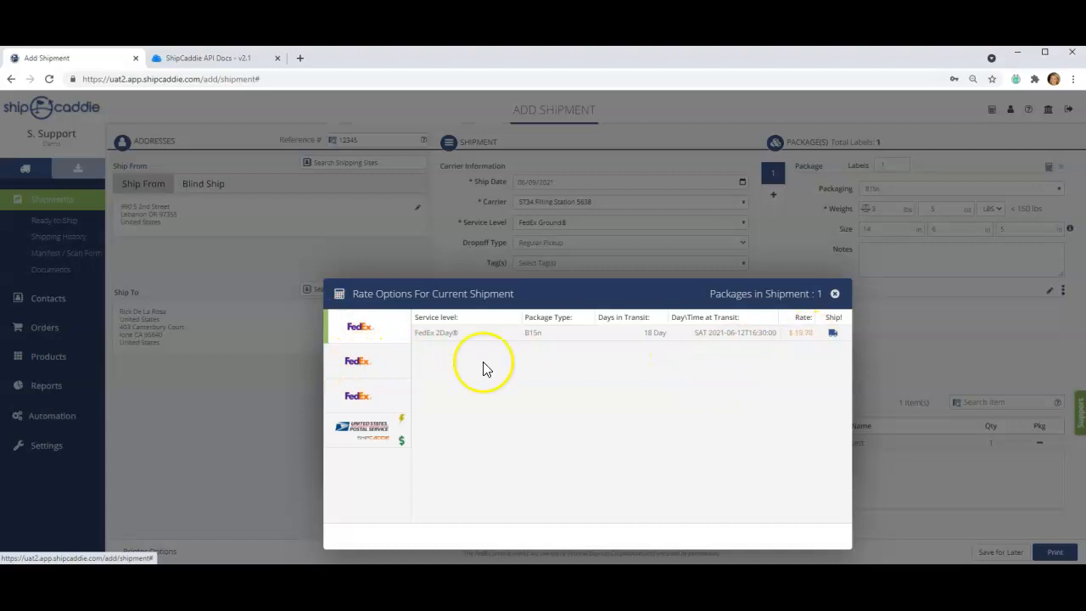
{"action": "left_click", "coordinate": [832, 333]}
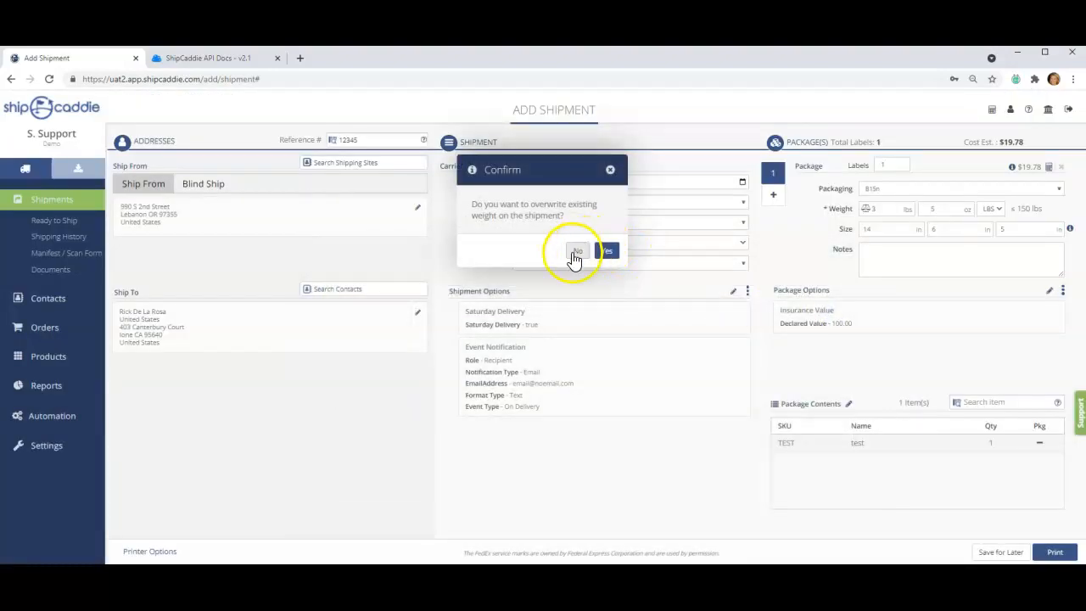
{"action": "left_click", "coordinate": [583, 251]}
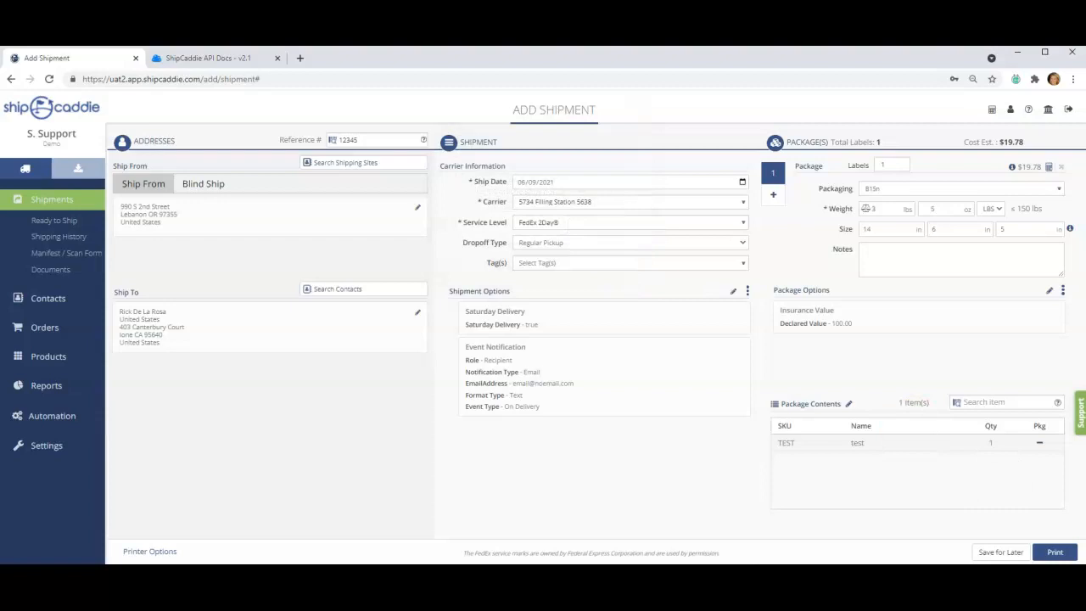
Step: Save the new shipment and open the Ghost01 shipment from the Ready to Ship list for editing
{"action": "left_click", "coordinate": [1049, 555]}
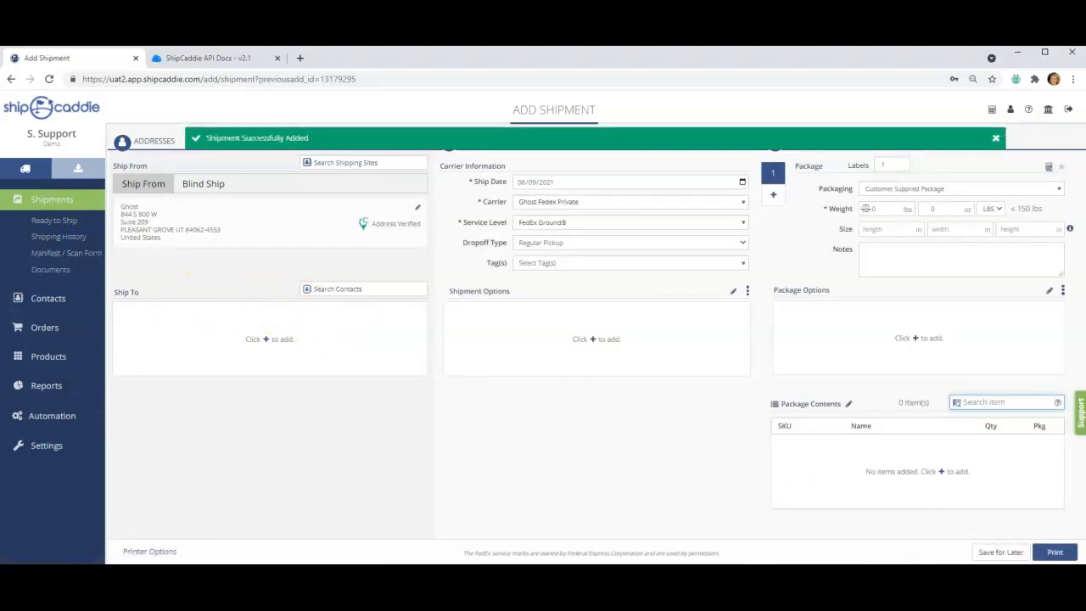
{"action": "left_click", "coordinate": [46, 223]}
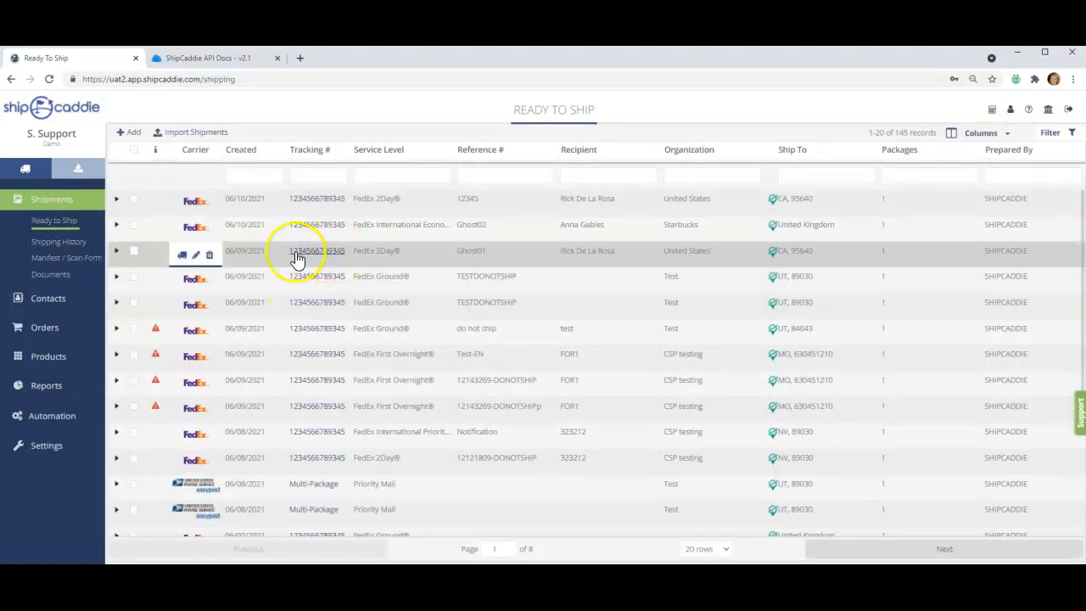
{"action": "left_click", "coordinate": [398, 252]}
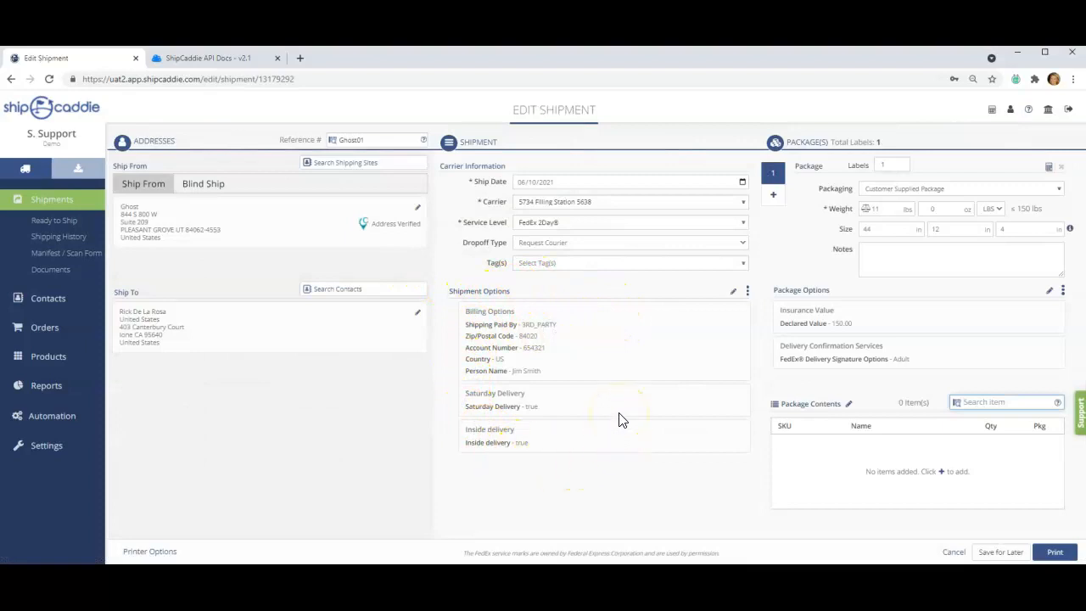
Step: Check the Ghost01 shipment's rate options and remove Saturday Delivery from its shipment options
{"action": "left_click", "coordinate": [1050, 169]}
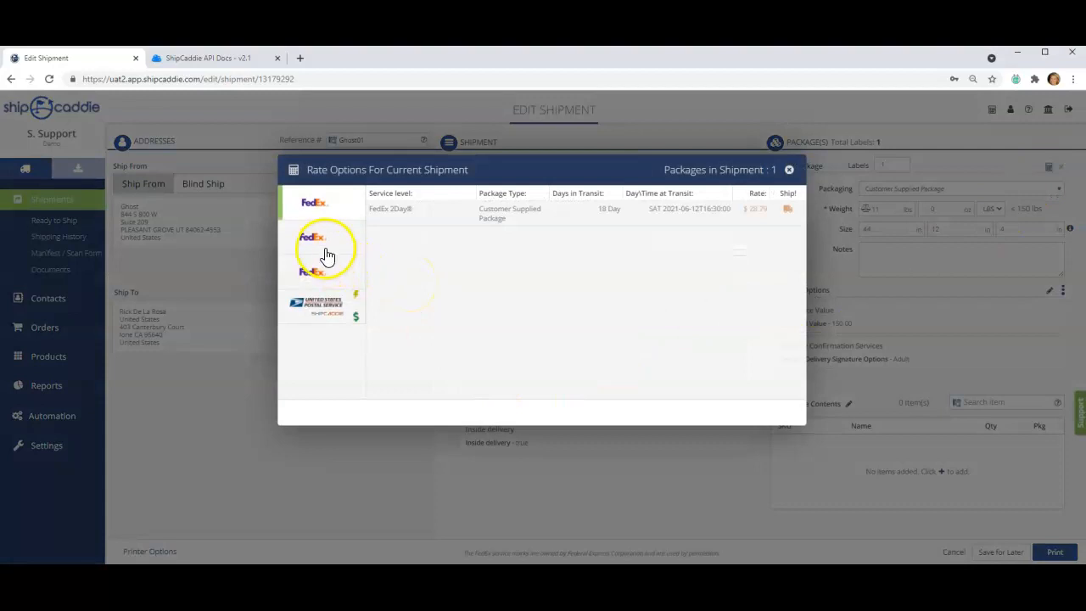
{"action": "left_click", "coordinate": [789, 172]}
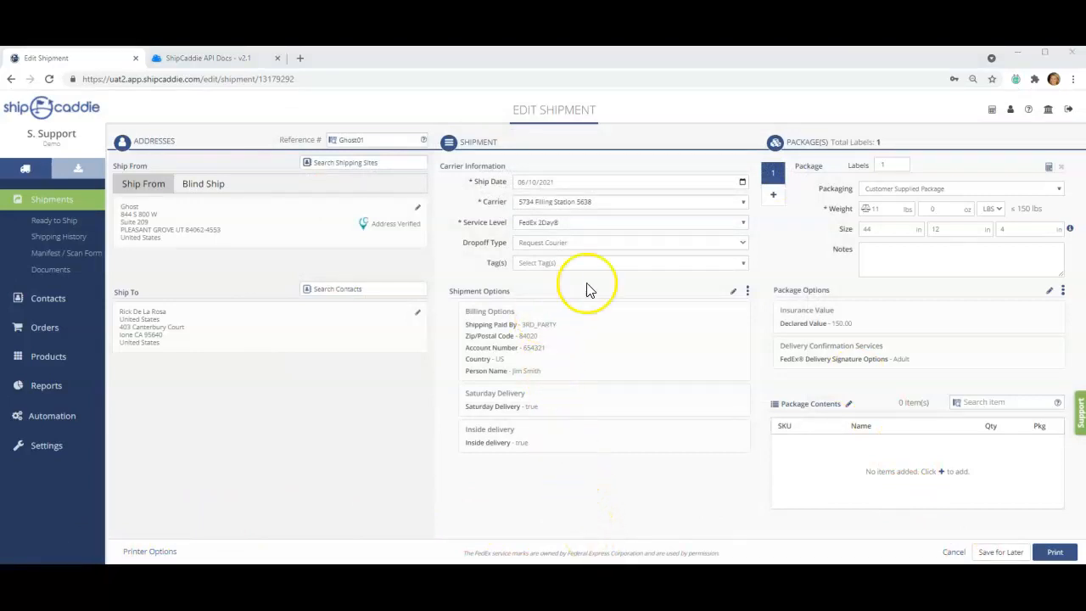
{"action": "left_click", "coordinate": [735, 293]}
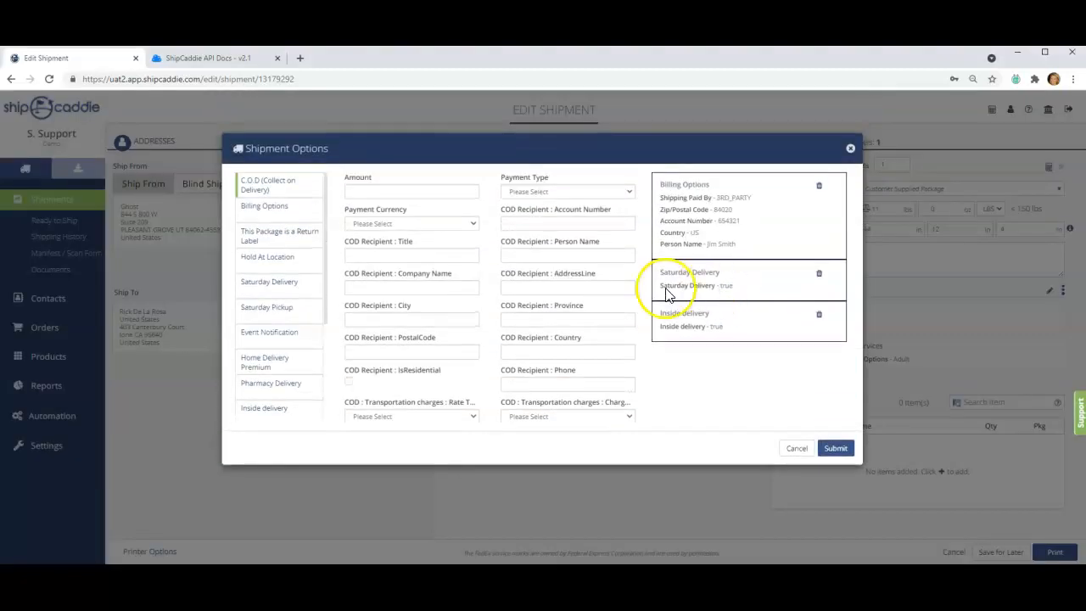
{"action": "left_click", "coordinate": [257, 285]}
{"action": "left_click", "coordinate": [349, 188]}
{"action": "left_click", "coordinate": [835, 448]}
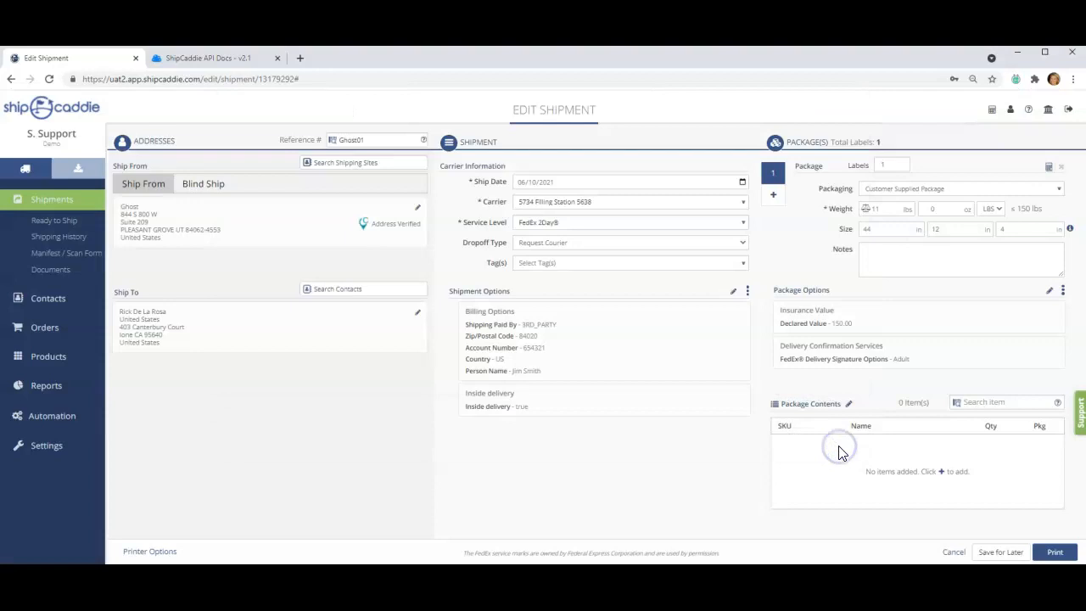
Step: Rate the shipment again, apply FedEx Ground from the iDrive House account and save the shipment for later
{"action": "left_click", "coordinate": [1049, 167]}
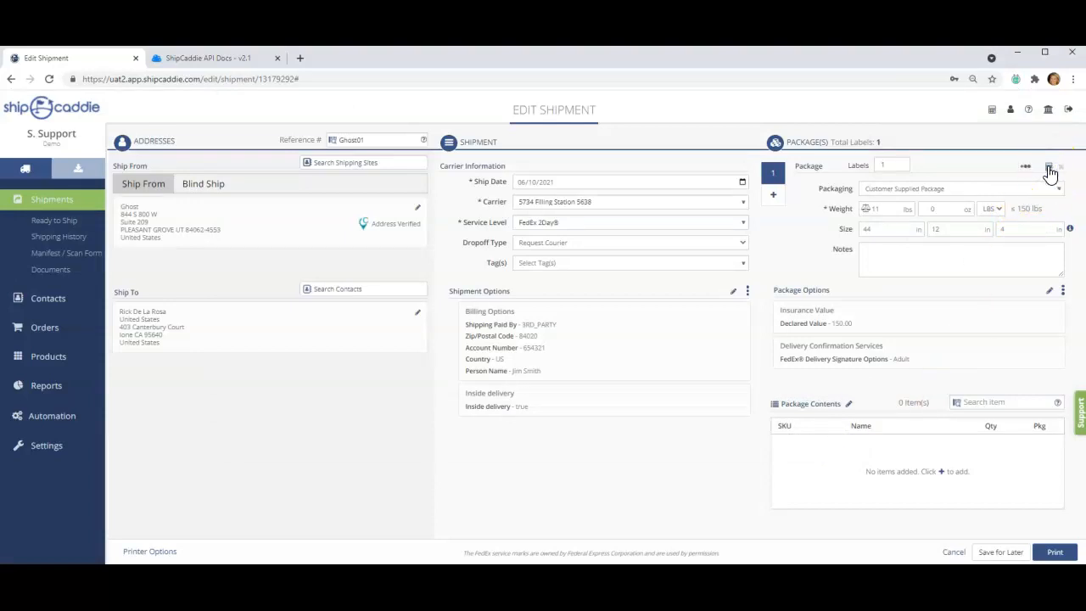
{"action": "left_click", "coordinate": [1049, 169]}
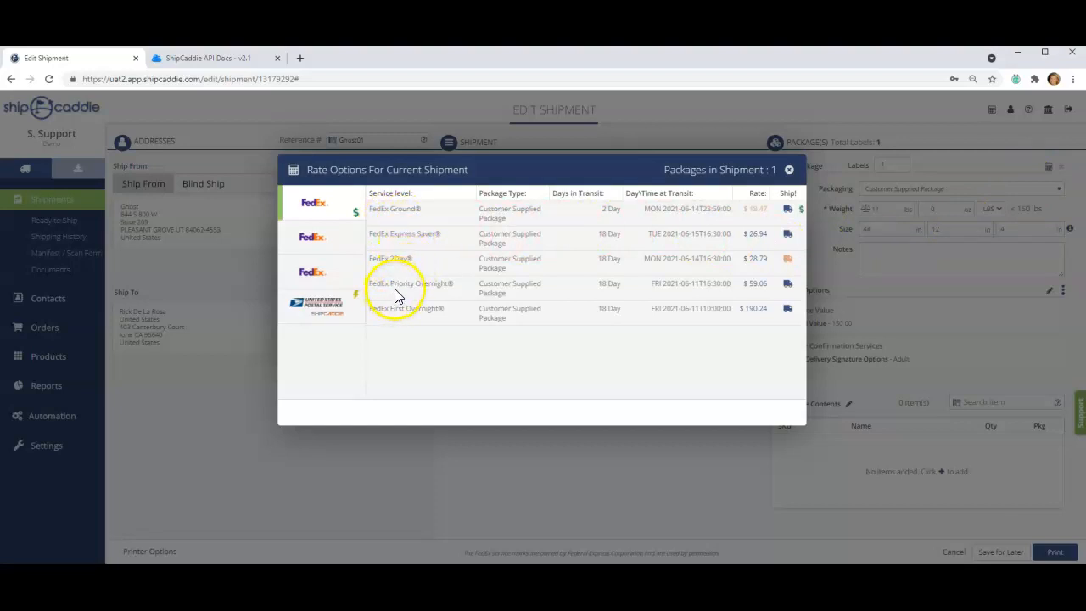
{"action": "left_click", "coordinate": [313, 239]}
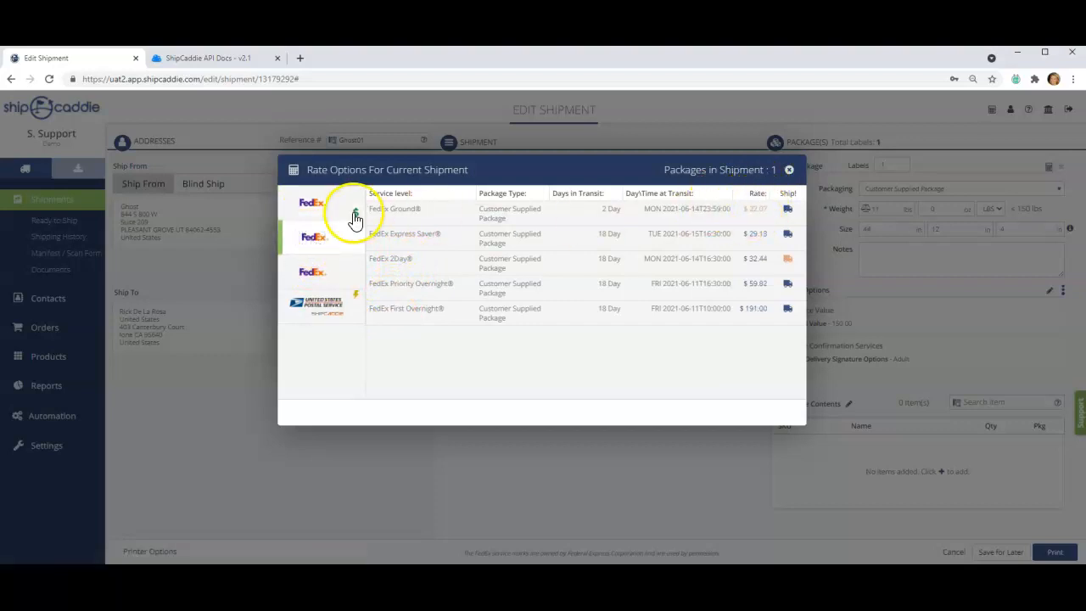
{"action": "left_click", "coordinate": [787, 209]}
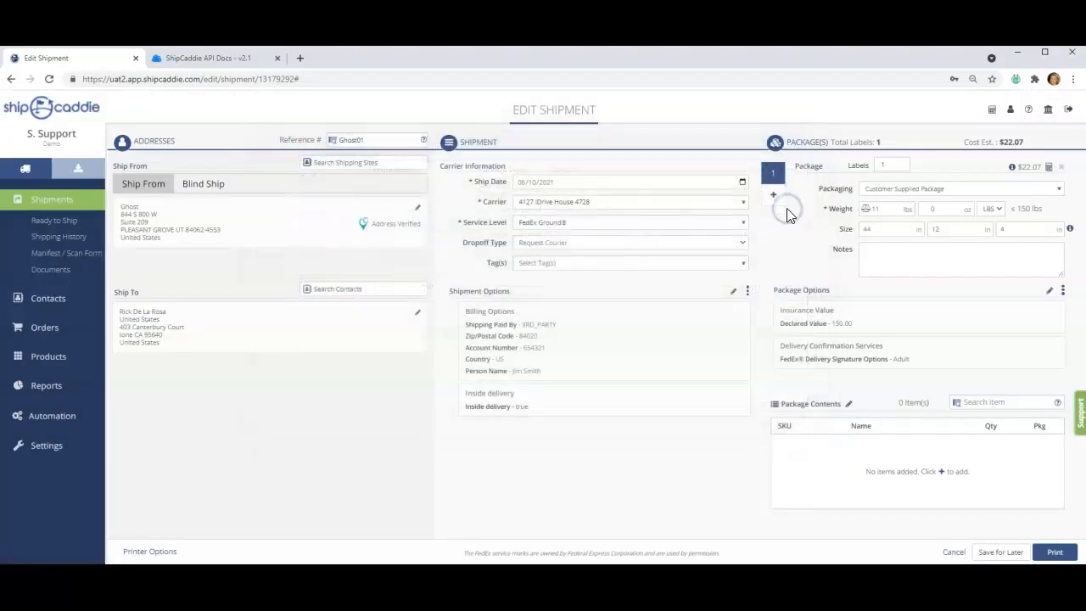
{"action": "left_click", "coordinate": [1001, 552]}
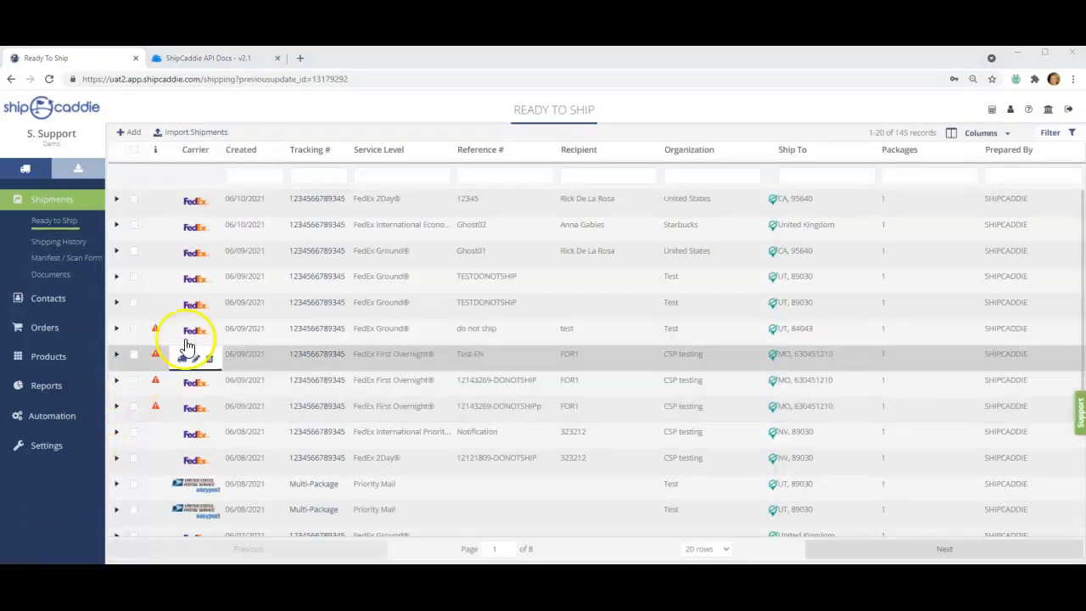
Step: Open the Ghost02 shipment for editing, rate its package and apply the FedEx International Economy rate
{"action": "left_click", "coordinate": [386, 229]}
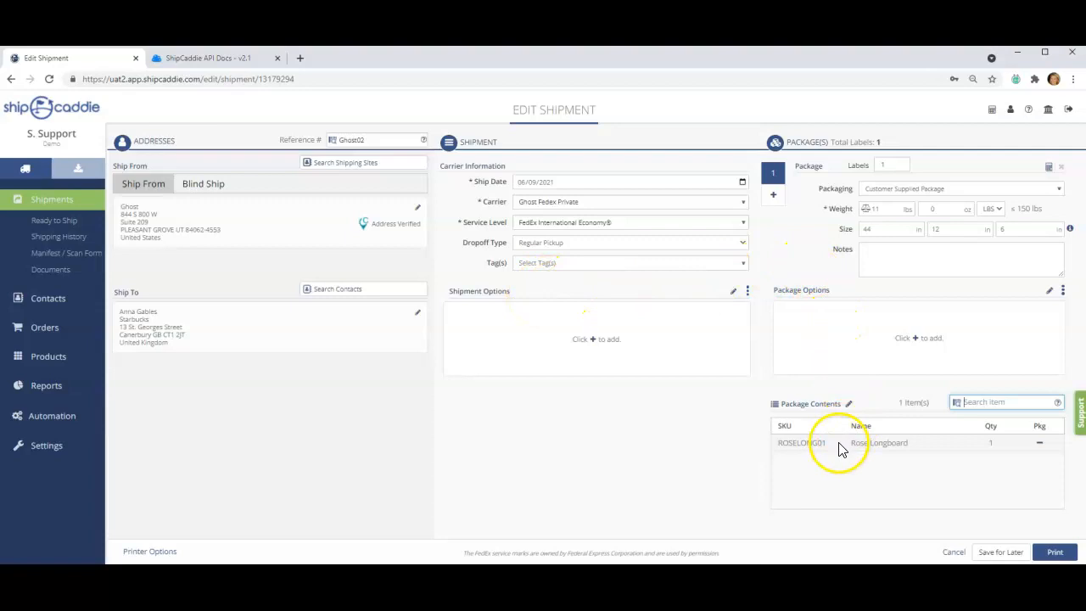
{"action": "left_click", "coordinate": [1049, 168]}
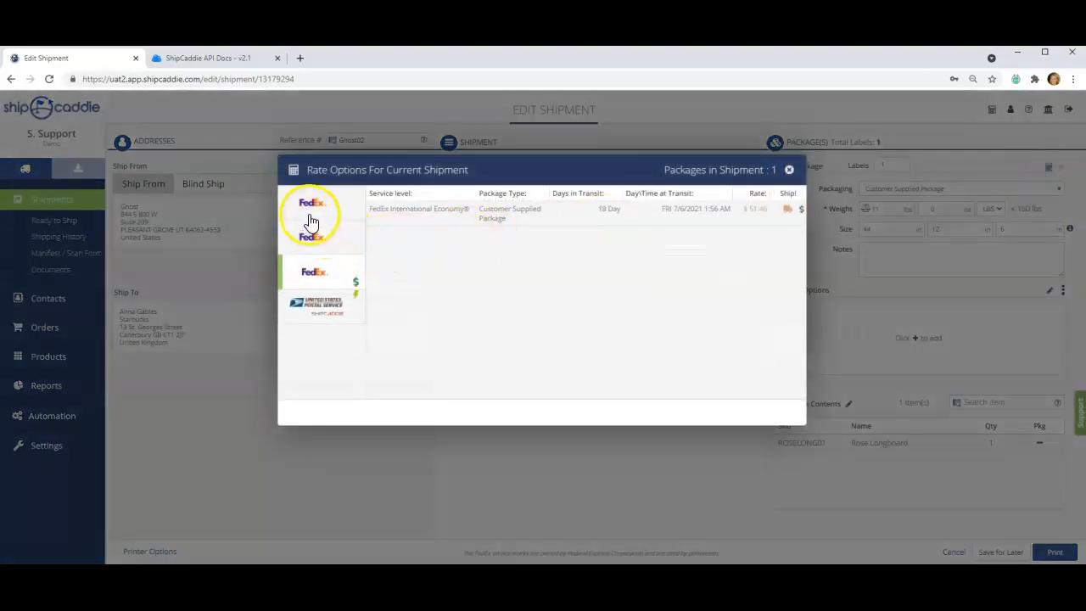
{"action": "left_click", "coordinate": [787, 211]}
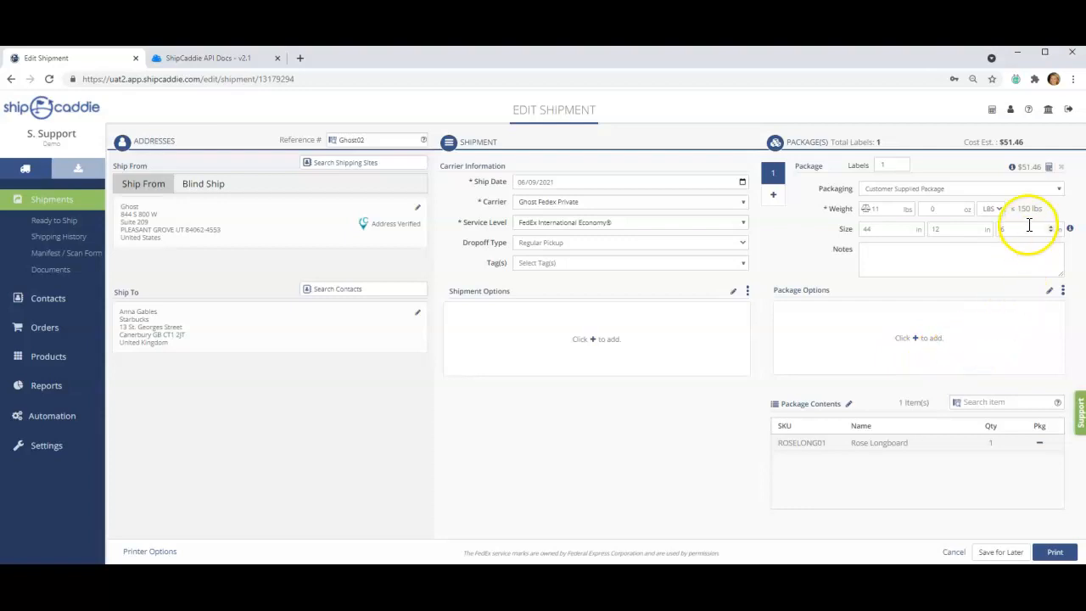
Step: Review the Ghost02 package's cost breakdown and its label message settings, then close both without submitting
{"action": "left_click", "coordinate": [1011, 167]}
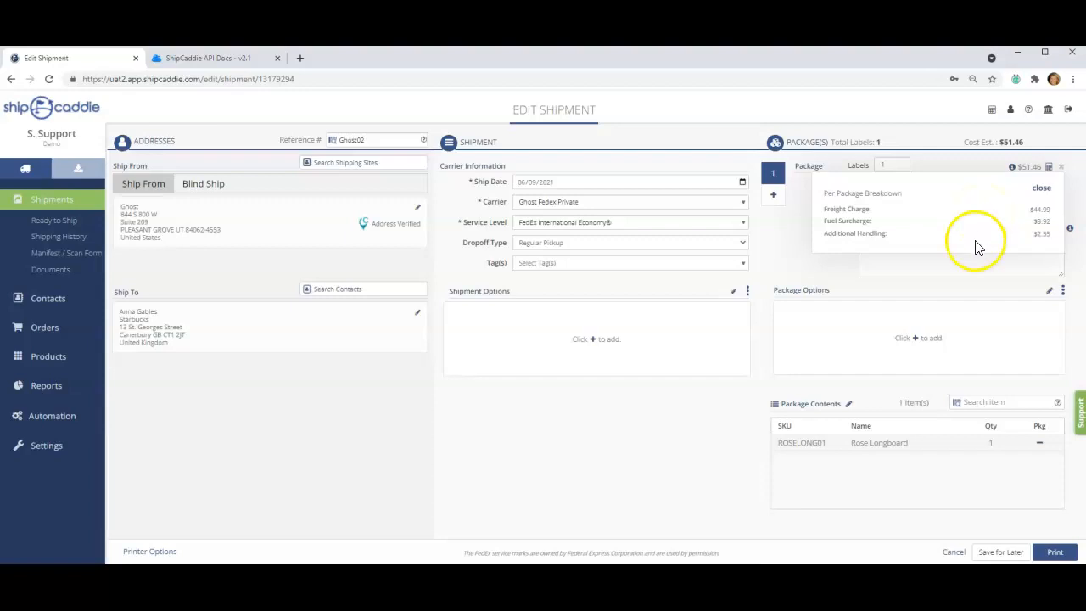
{"action": "left_click", "coordinate": [1041, 189]}
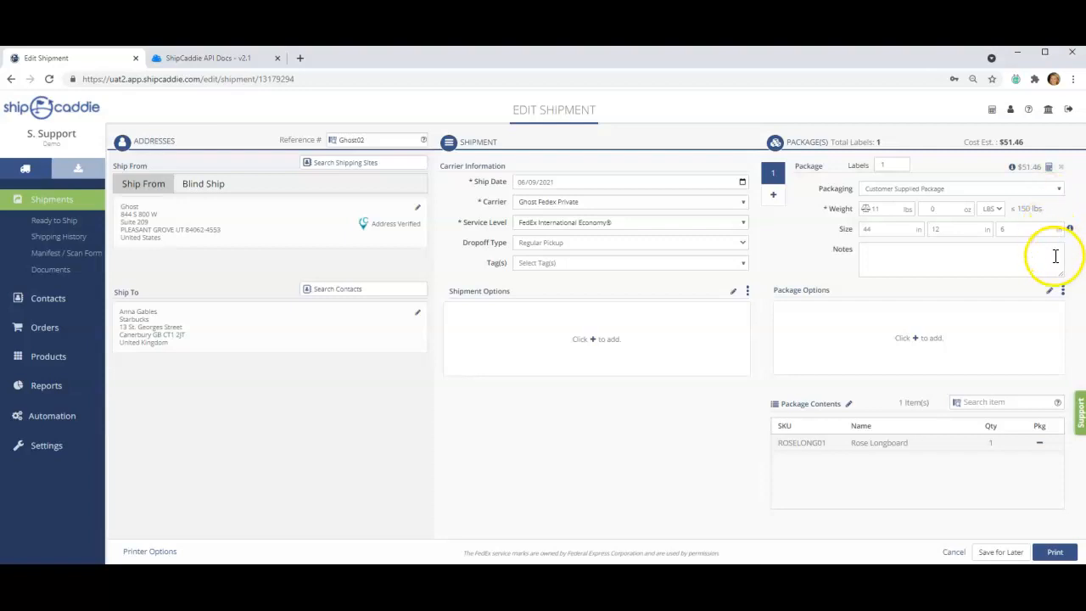
{"action": "left_click", "coordinate": [1062, 291]}
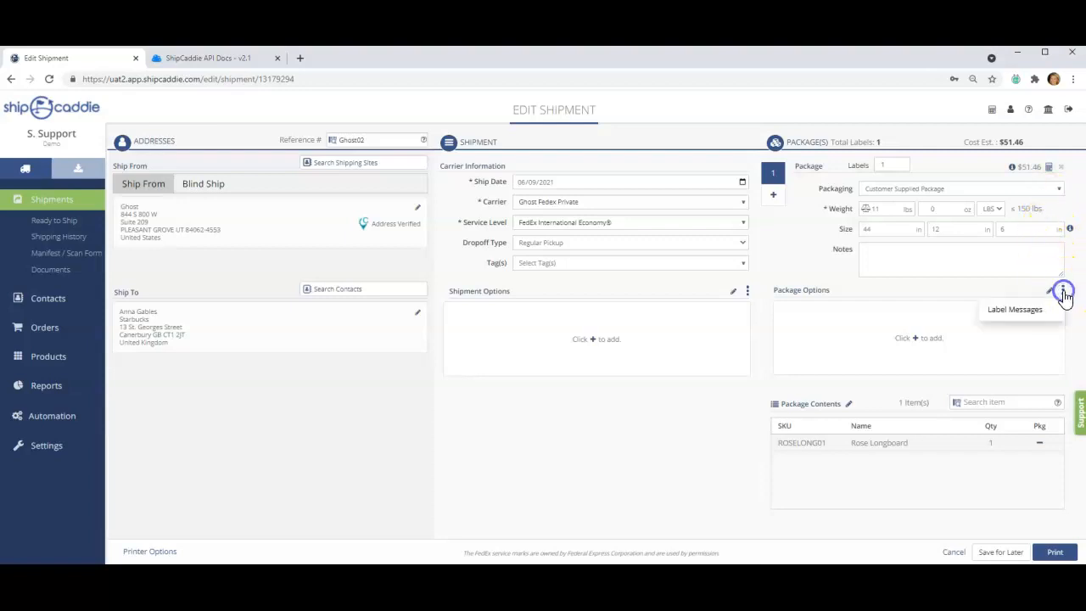
{"action": "left_click", "coordinate": [1014, 310]}
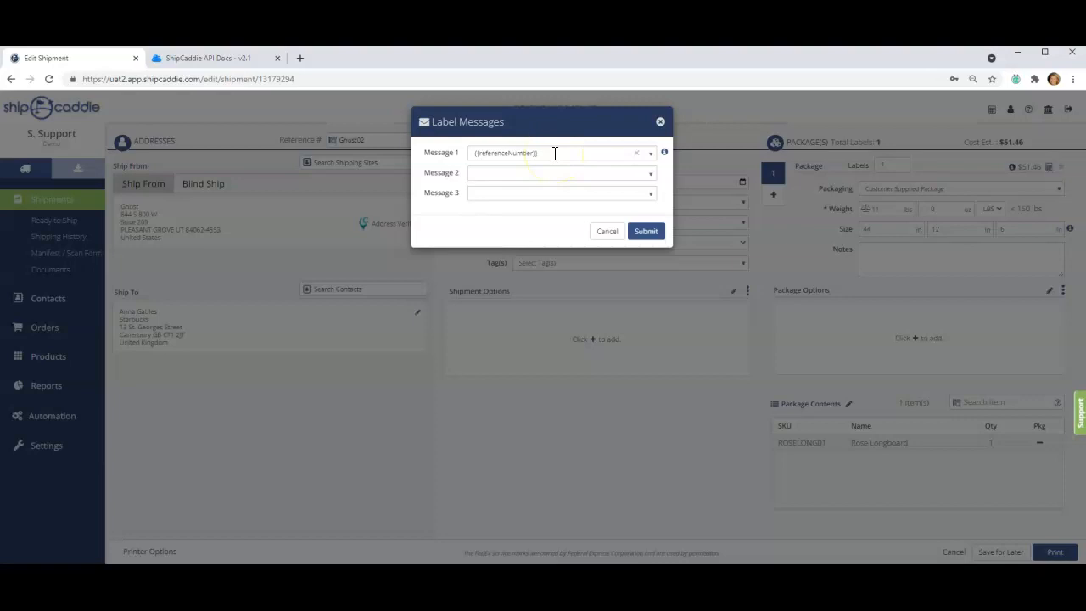
{"action": "left_click_drag", "start_coordinate": [554, 154], "coordinate": [467, 161]}
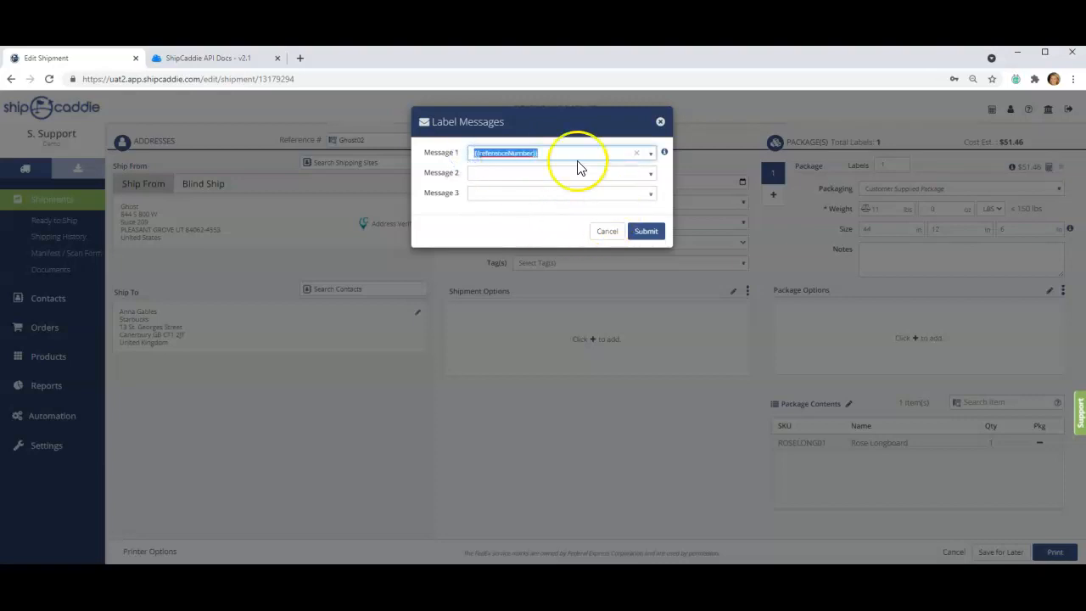
{"action": "left_click", "coordinate": [599, 233]}
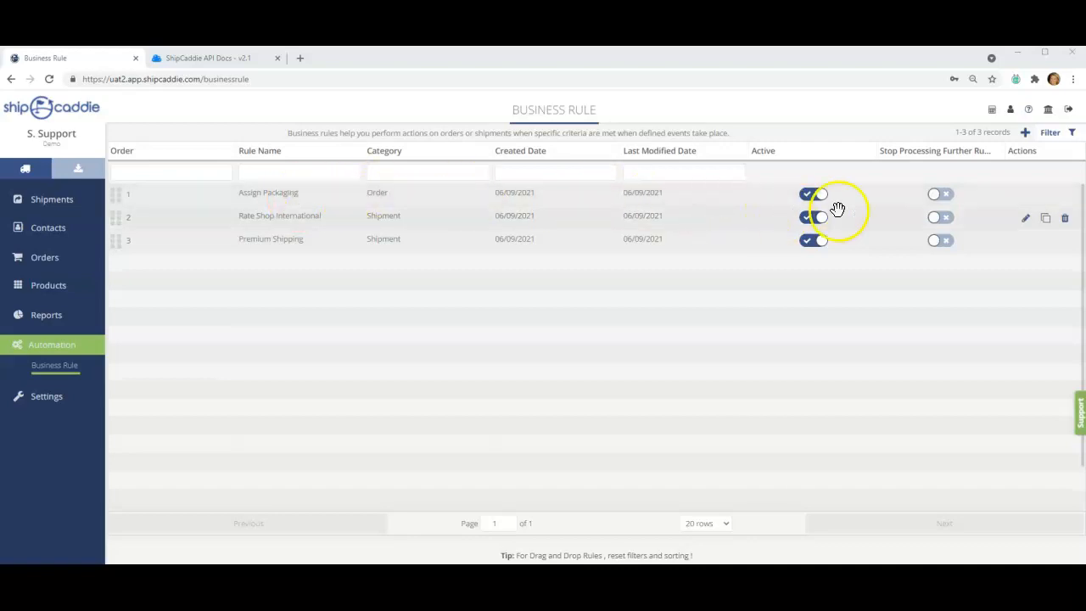
Step: Review the Assign Packaging business rule's information, criteria, actions and exceptions, and save the rule
{"action": "left_click", "coordinate": [1026, 197]}
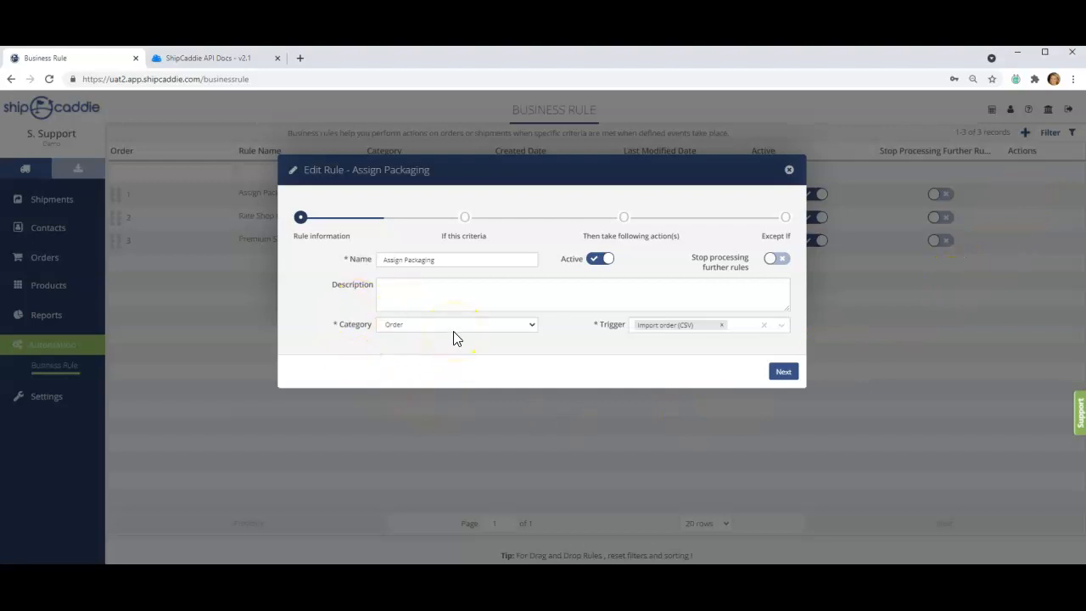
{"action": "left_click", "coordinate": [463, 221]}
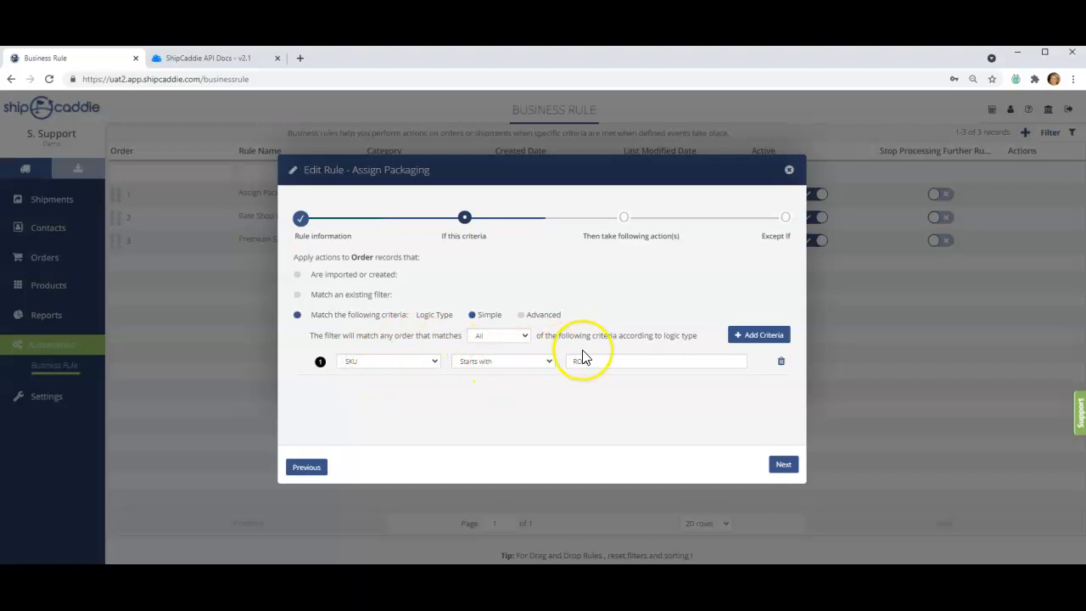
{"action": "left_click", "coordinate": [625, 219]}
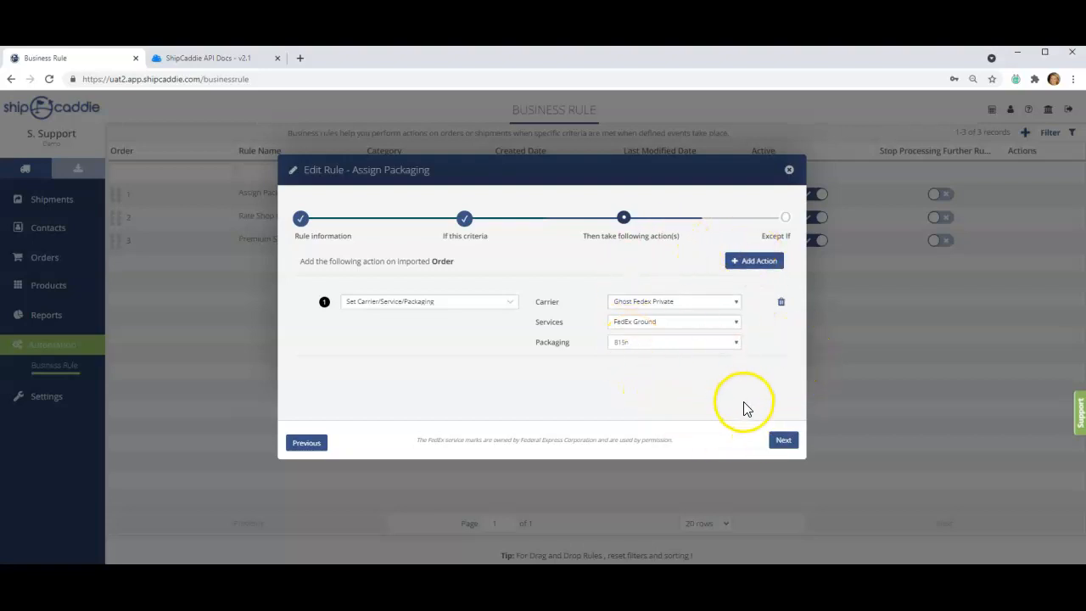
{"action": "left_click", "coordinate": [782, 440]}
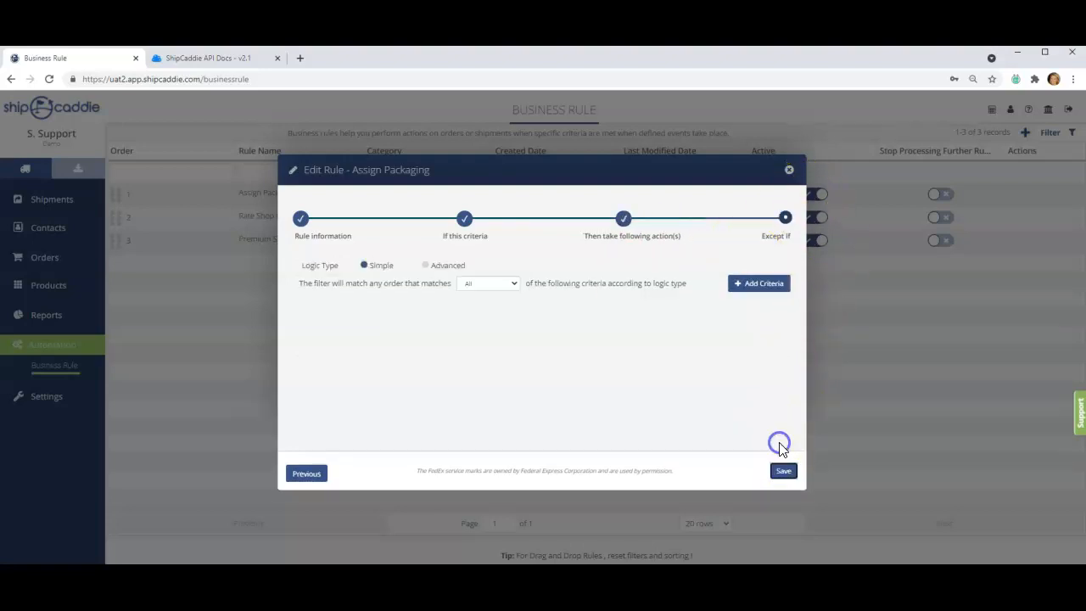
{"action": "left_click", "coordinate": [783, 473]}
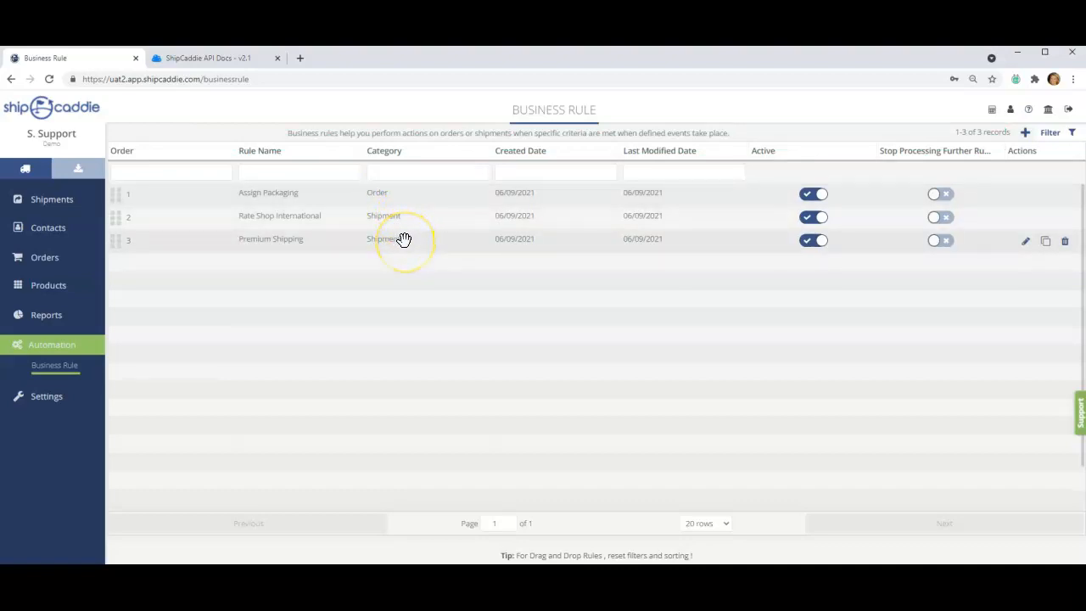
Step: Review the Rate Shop International rule's trigger, country criterion and service and packaging action, and save the rule
{"action": "left_click", "coordinate": [1023, 217]}
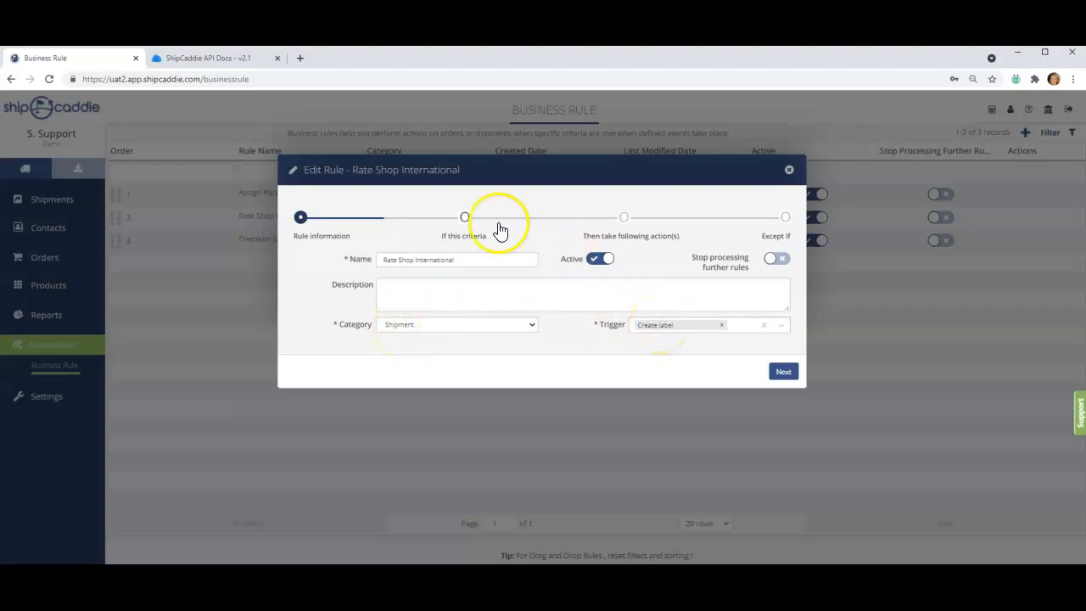
{"action": "left_click", "coordinate": [464, 218]}
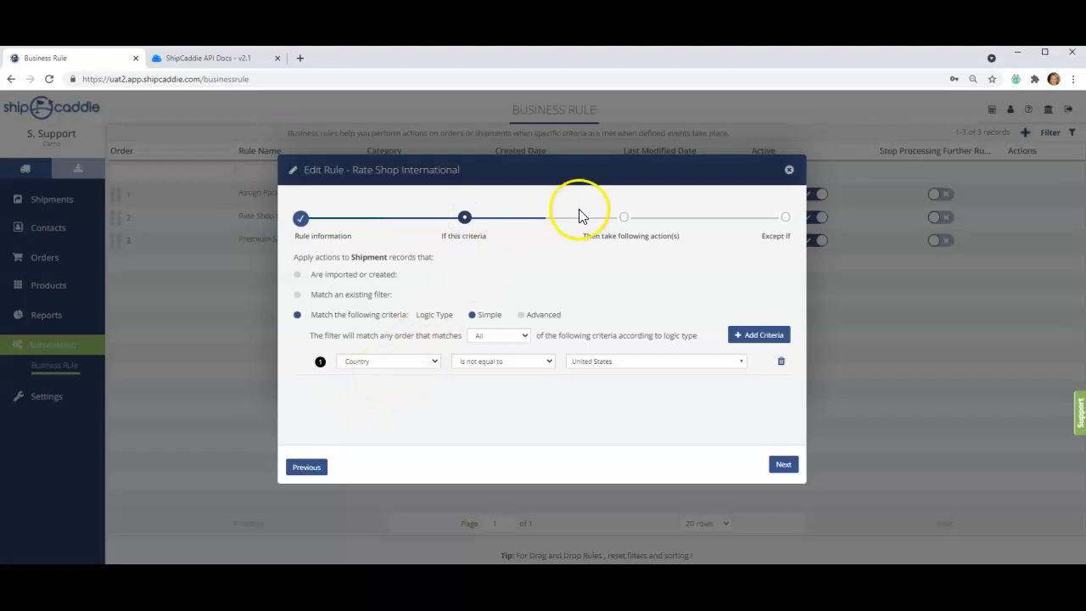
{"action": "left_click", "coordinate": [624, 219]}
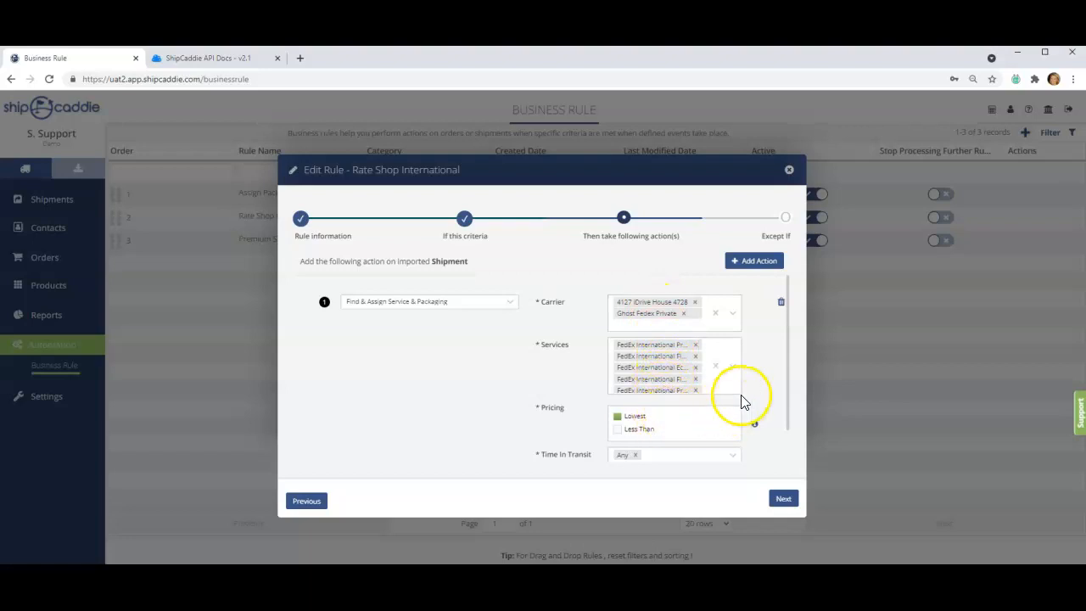
{"action": "left_click_drag", "start_coordinate": [786, 336], "coordinate": [788, 412]}
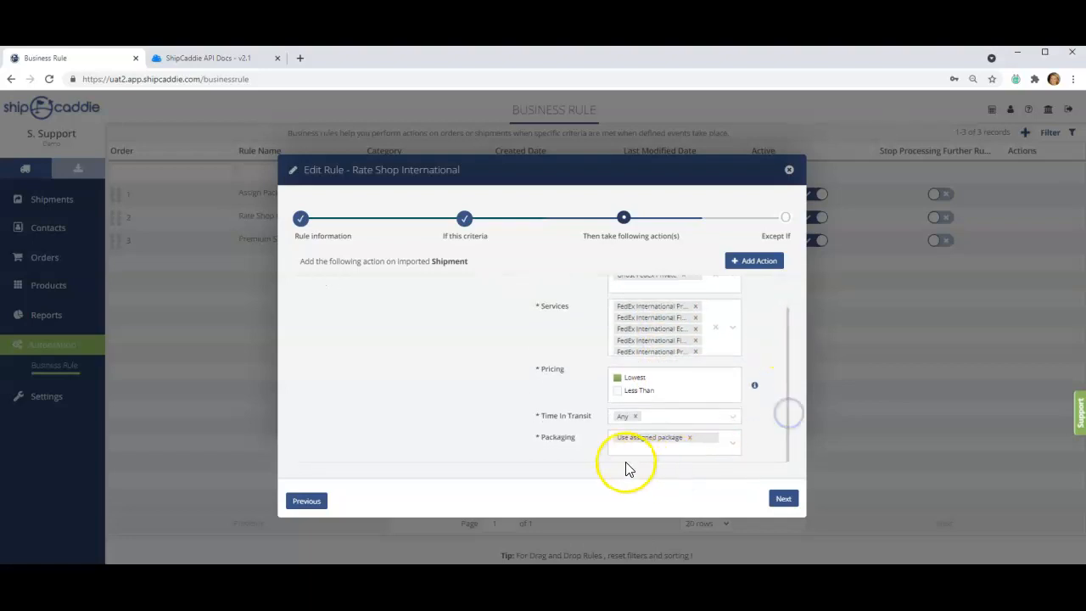
{"action": "left_click", "coordinate": [785, 500]}
{"action": "left_click", "coordinate": [783, 470]}
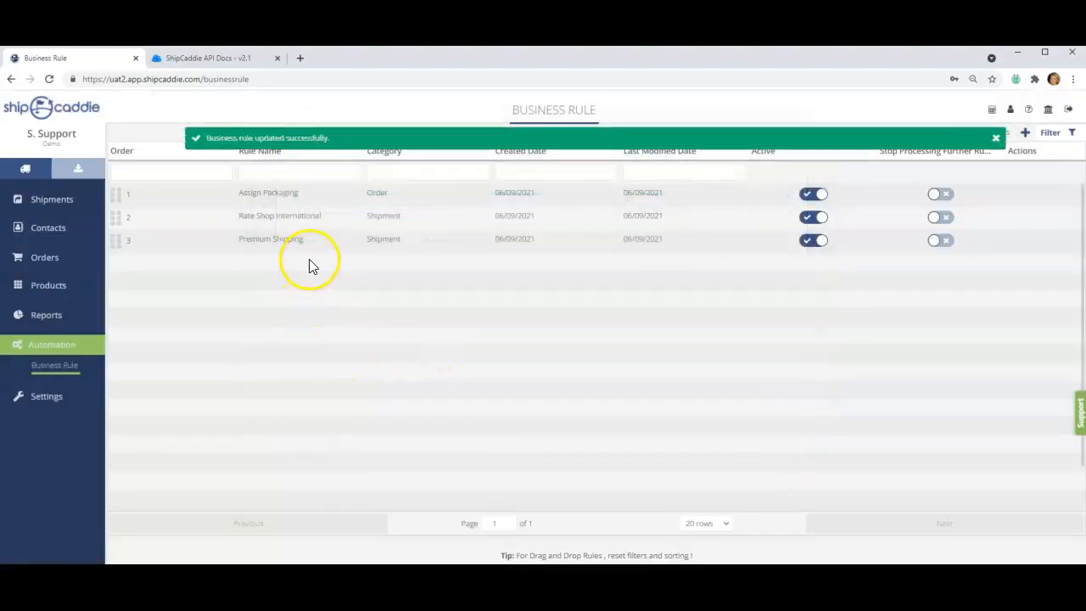
Step: Review the Premium Shipping rule's tag criterion, service action and time-in-transit choices, and save the rule
{"action": "left_click", "coordinate": [1025, 241]}
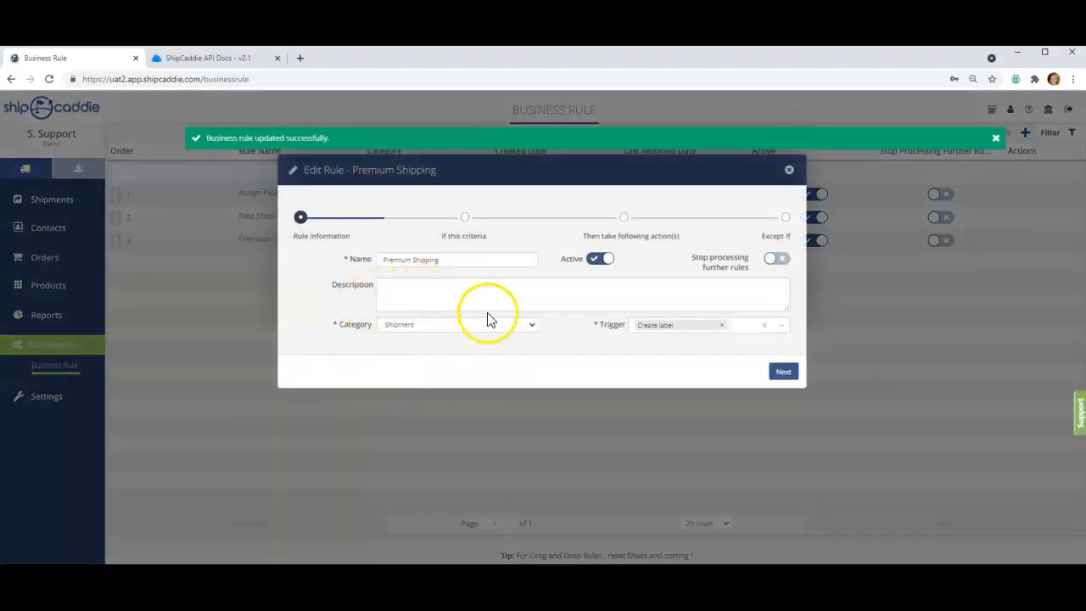
{"action": "left_click", "coordinate": [466, 219]}
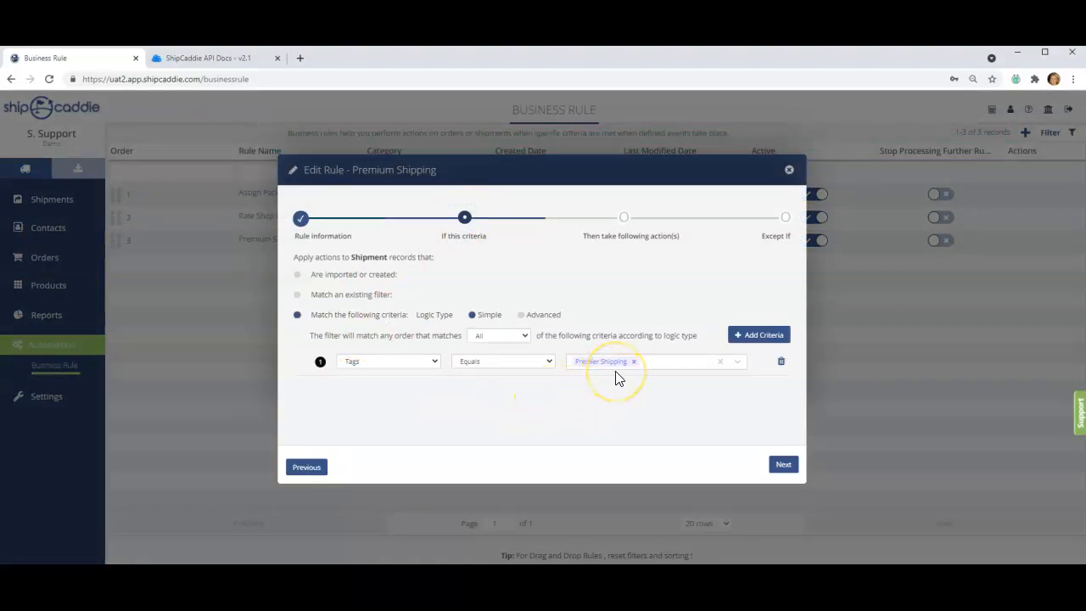
{"action": "left_click", "coordinate": [624, 219]}
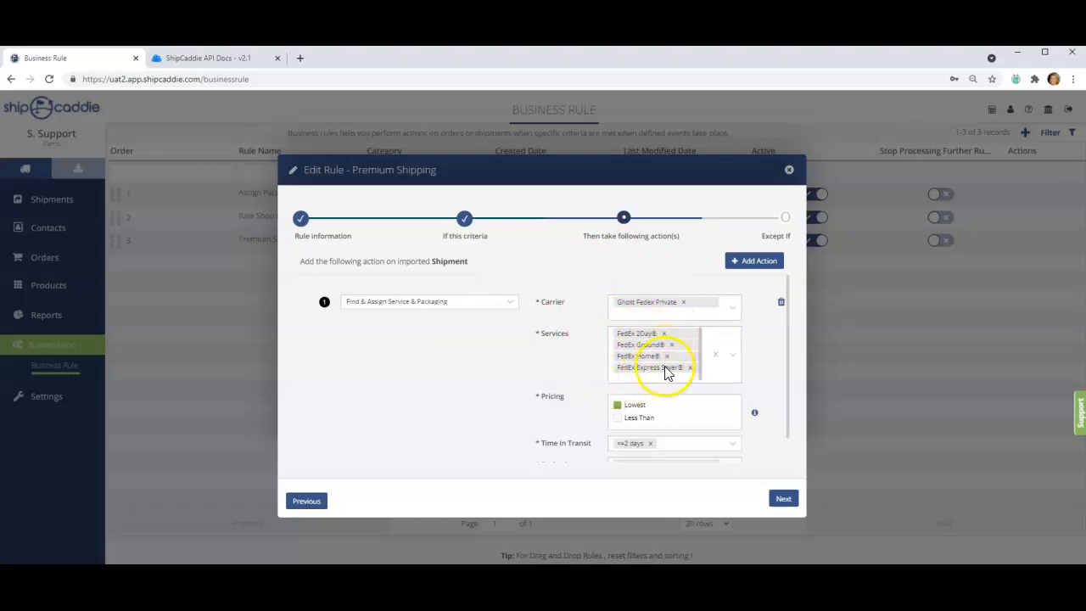
{"action": "left_click_drag", "start_coordinate": [788, 324], "coordinate": [788, 375]}
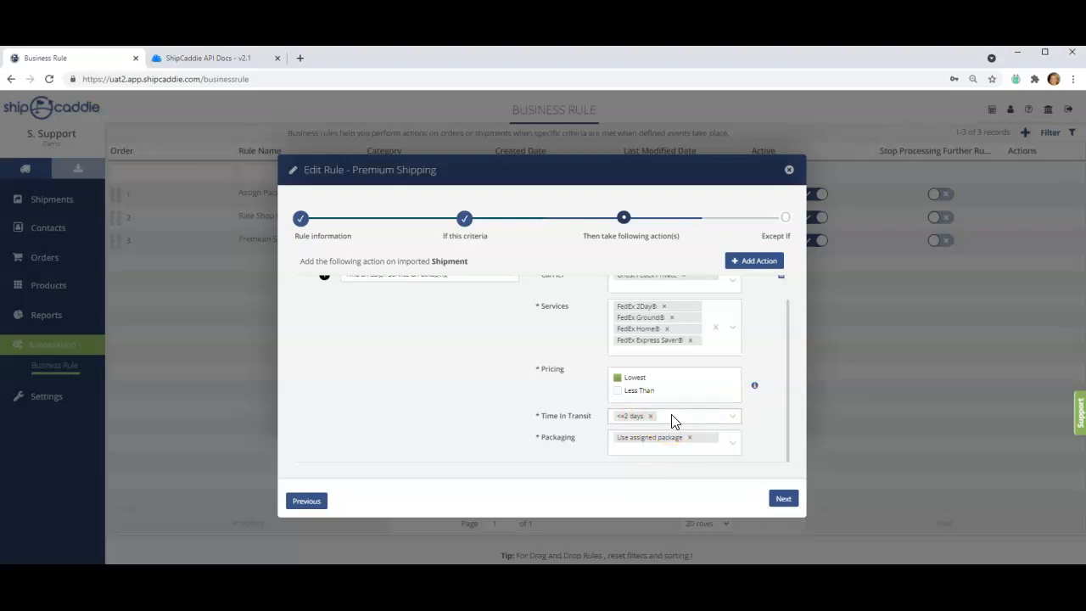
{"action": "left_click", "coordinate": [728, 415]}
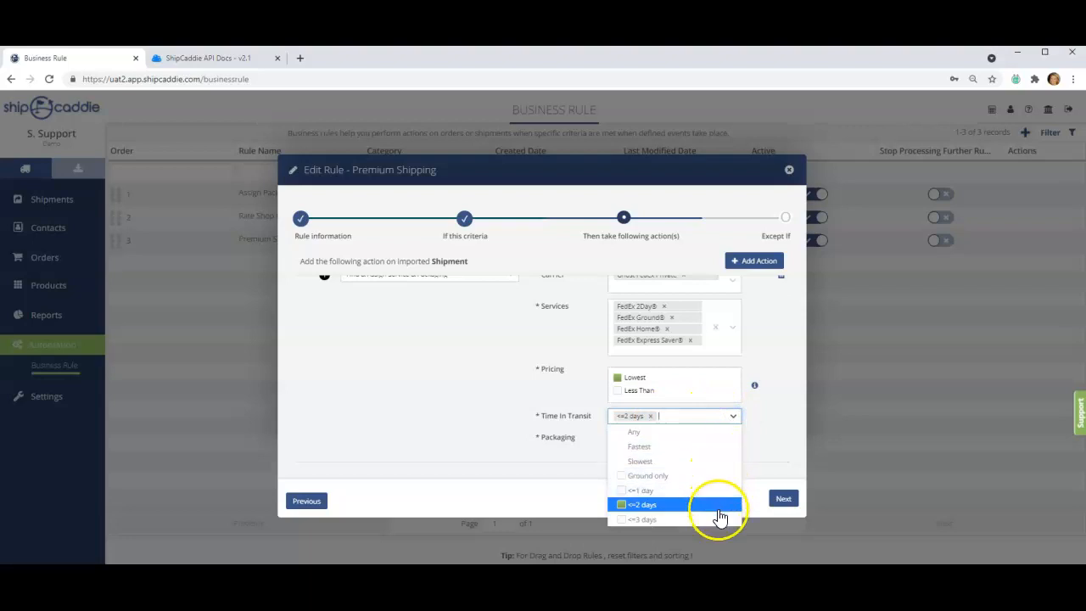
{"action": "left_click", "coordinate": [768, 438]}
{"action": "left_click", "coordinate": [783, 498]}
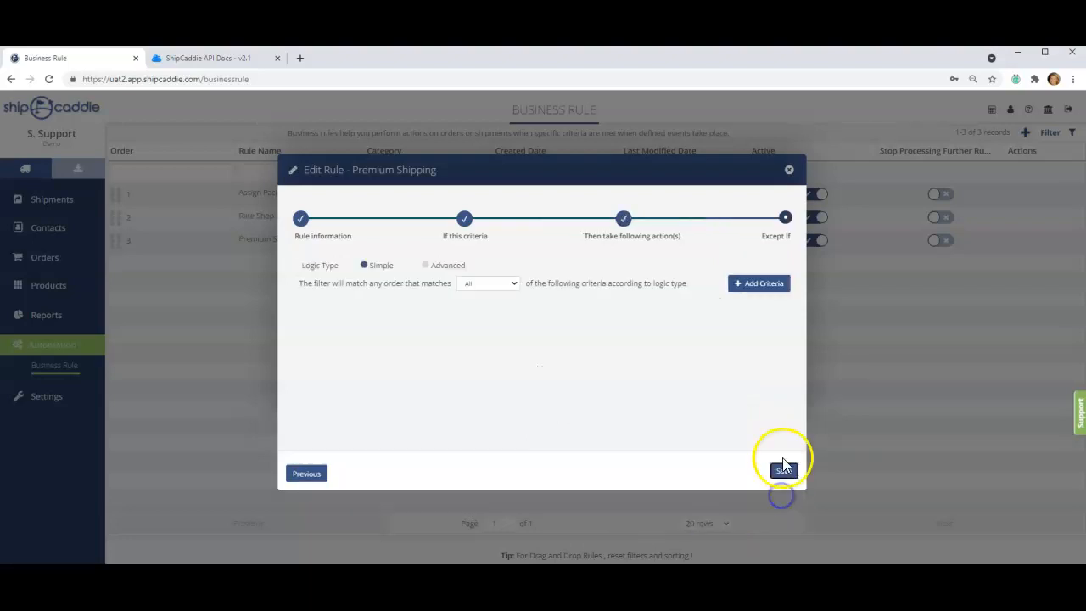
{"action": "left_click", "coordinate": [781, 471]}
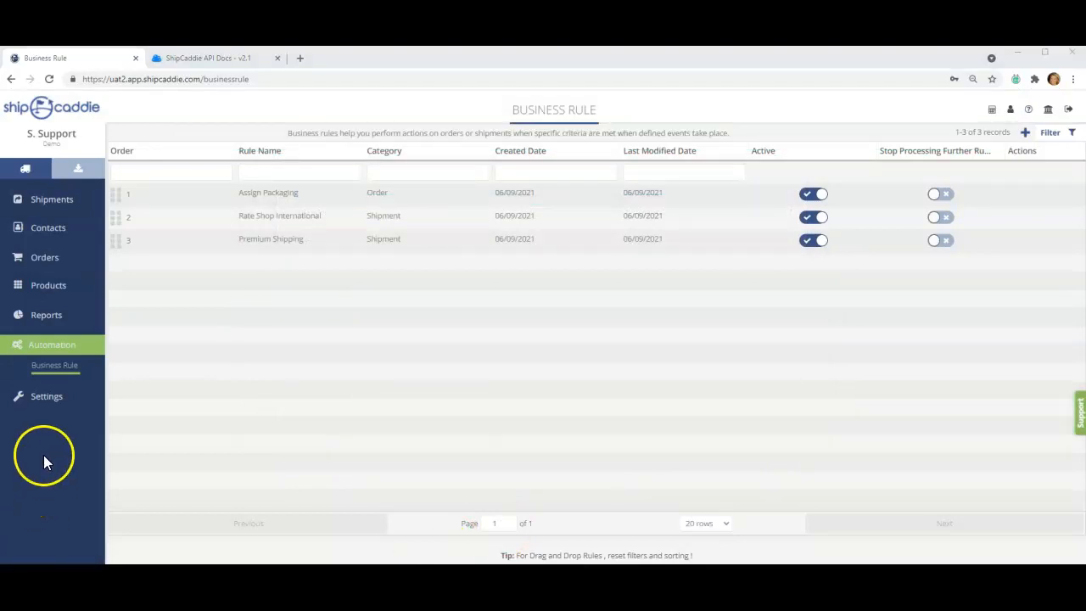
Step: Open the email templates in the settings and start cloning the Shipment Confirmation template
{"action": "left_click", "coordinate": [44, 399]}
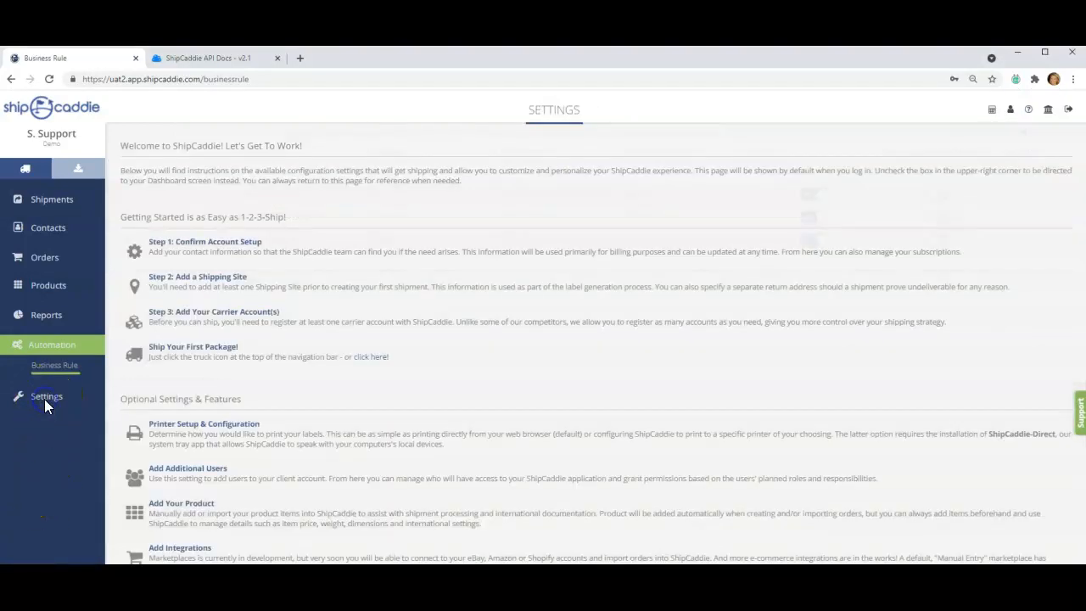
{"action": "double_click", "coordinate": [60, 553]}
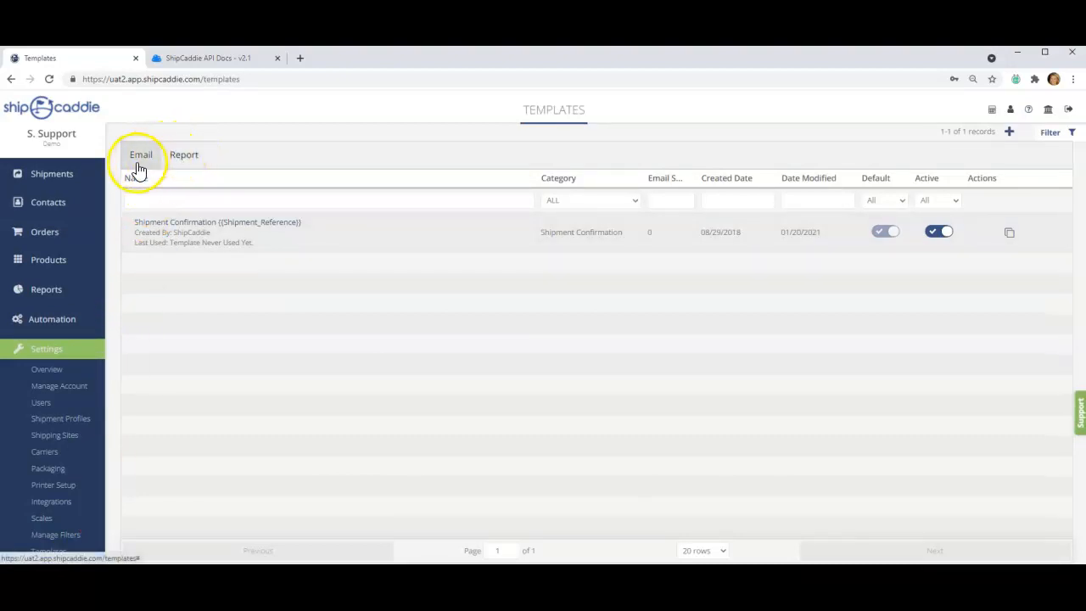
{"action": "left_click", "coordinate": [1010, 235]}
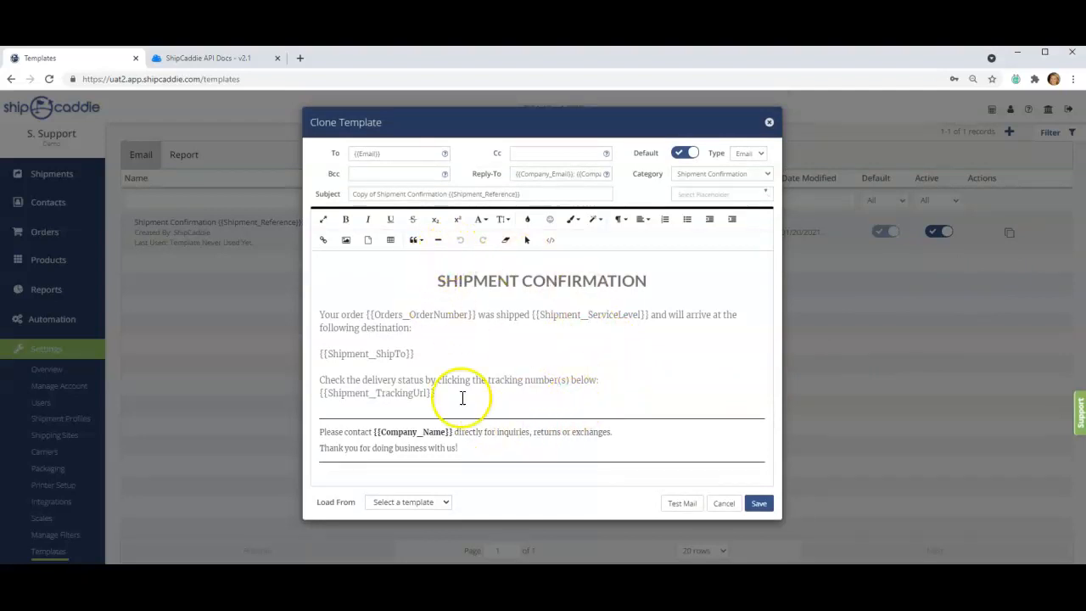
Step: Insert the recipient's Customer Id placeholder on a new line below {{Shipment_ShipTo}} and save the cloned template
{"action": "left_click", "coordinate": [465, 331]}
{"action": "left_click", "coordinate": [458, 351]}
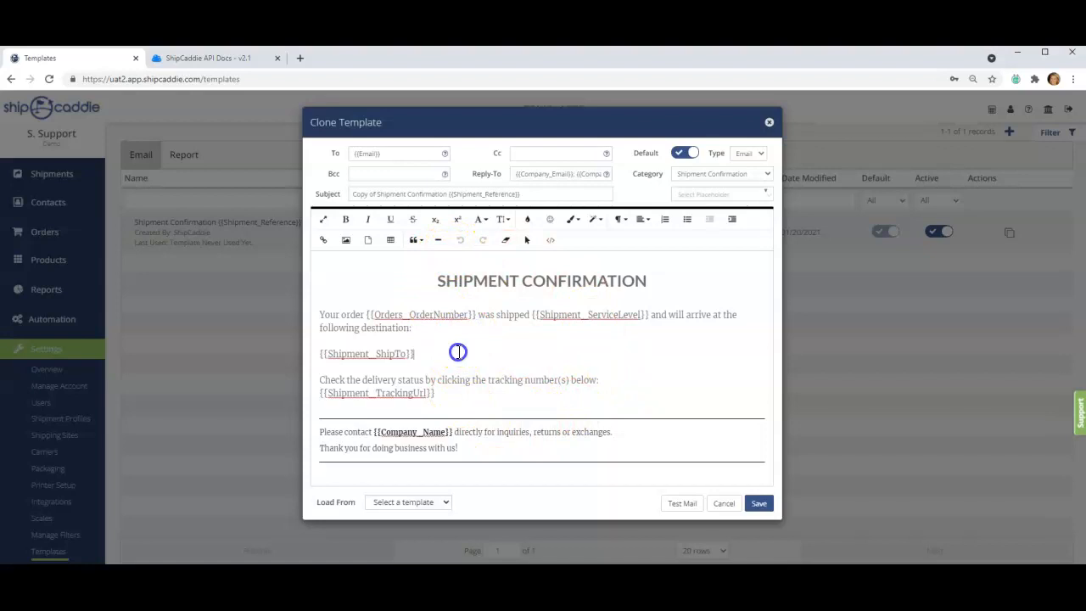
{"action": "key", "text": "Return"}
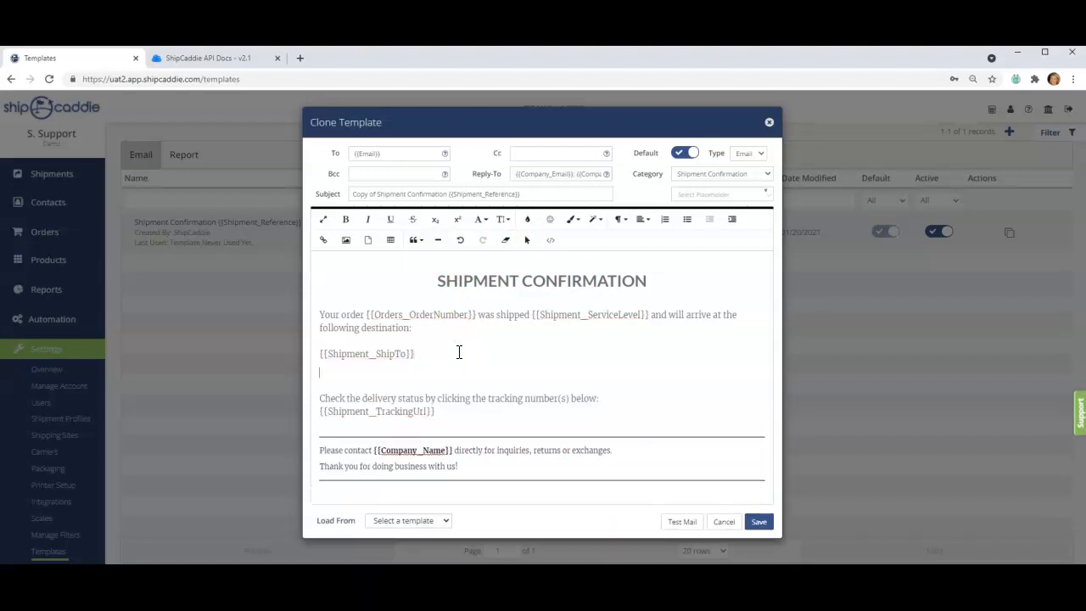
{"action": "left_click", "coordinate": [763, 197]}
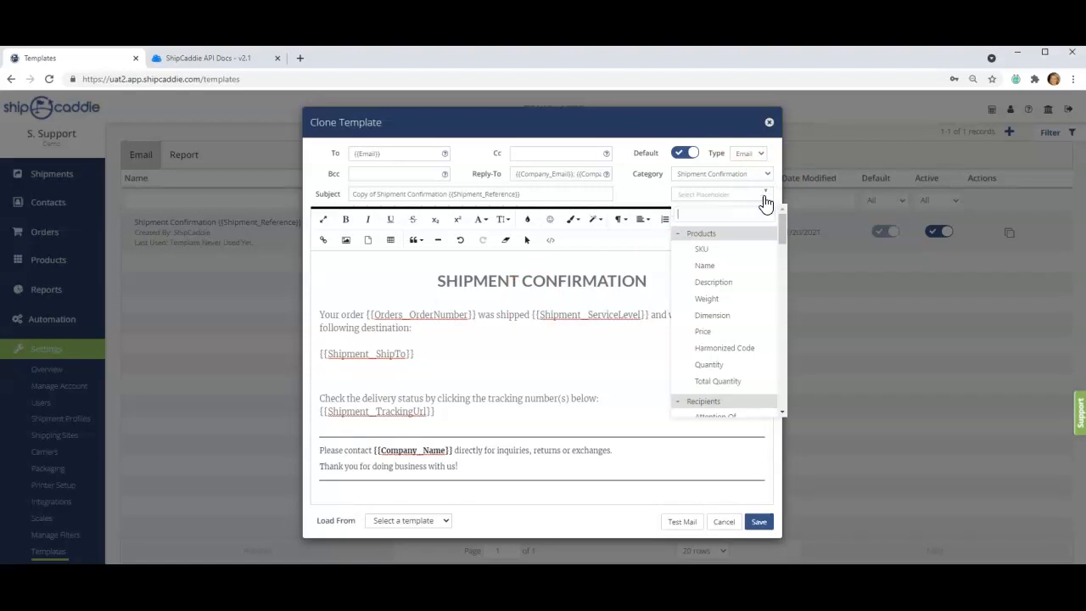
{"action": "left_click_drag", "start_coordinate": [782, 228], "coordinate": [780, 254]}
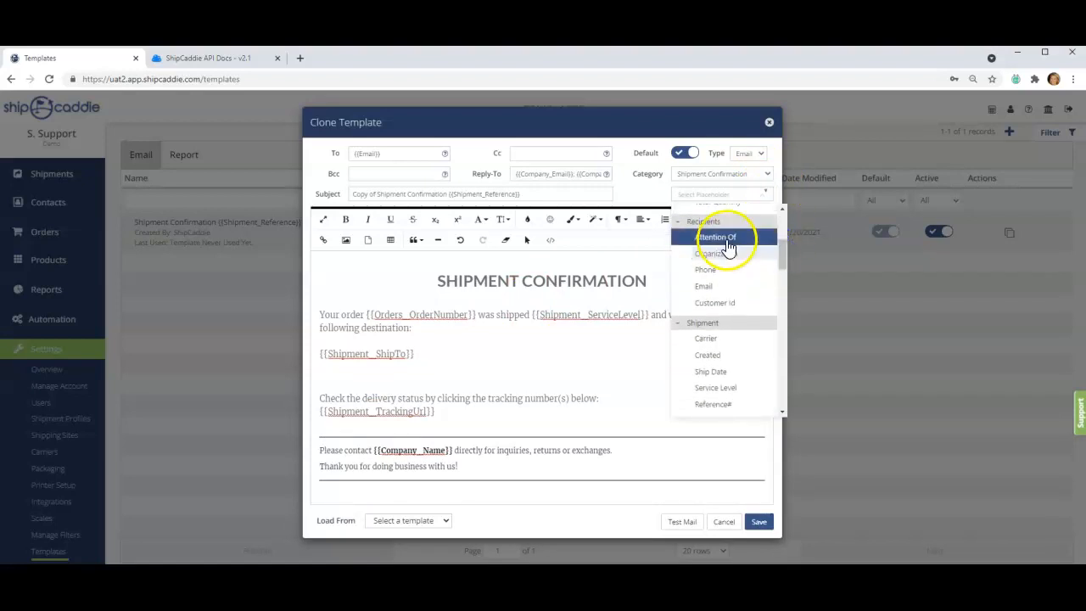
{"action": "left_click", "coordinate": [717, 302]}
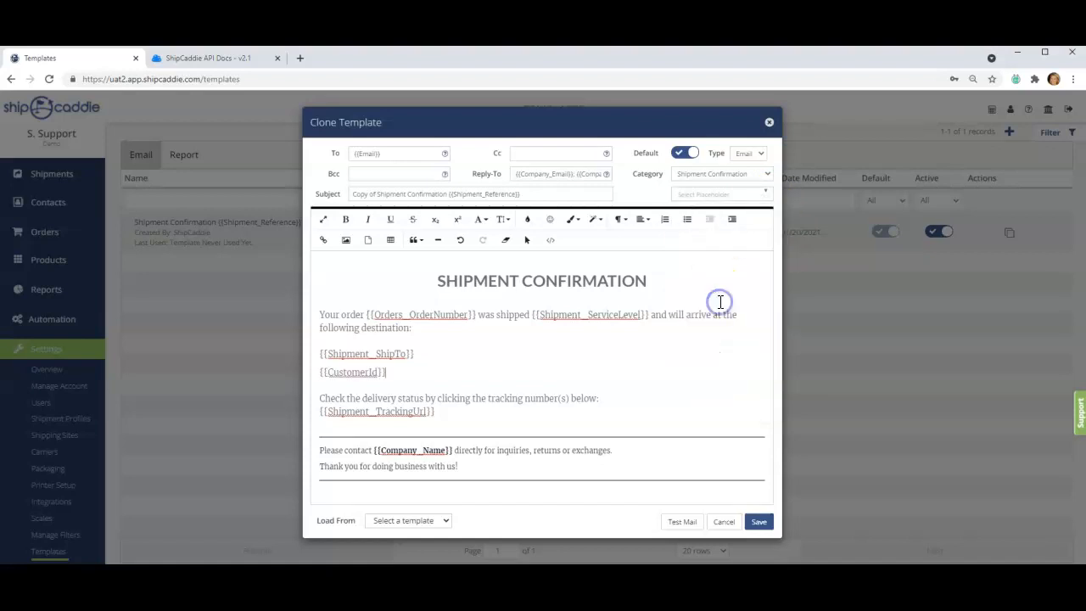
{"action": "left_click", "coordinate": [759, 523]}
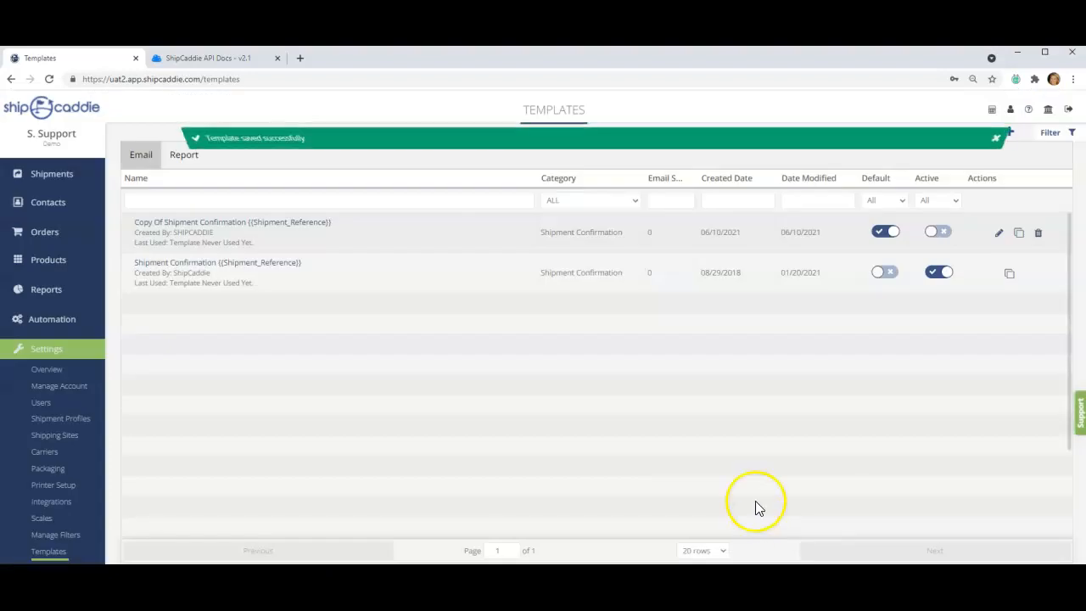
Step: Review the Packing Slip(4x6) report template's layout and available placeholders in a clone, and cancel without saving it
{"action": "left_click", "coordinate": [185, 157]}
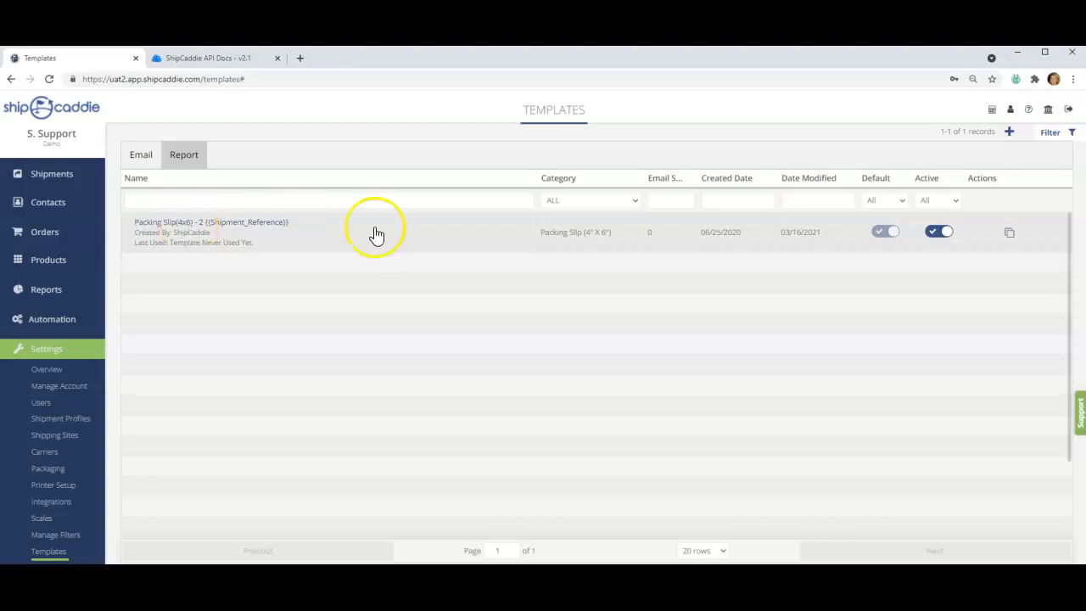
{"action": "left_click", "coordinate": [1010, 233]}
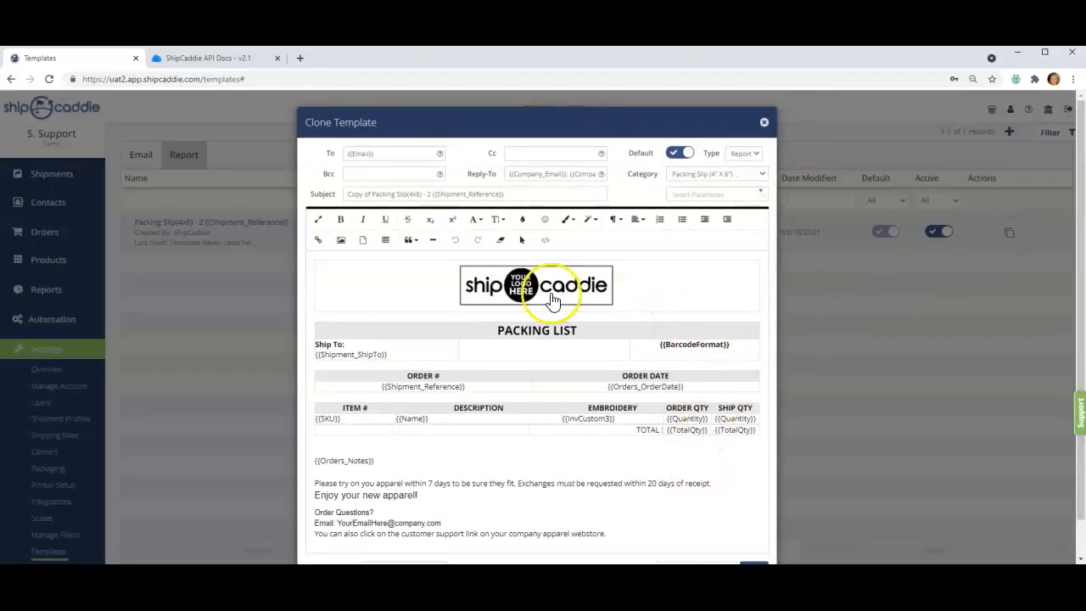
{"action": "scroll", "coordinate": [676, 485], "scroll_direction": "down", "scroll_amount": 1}
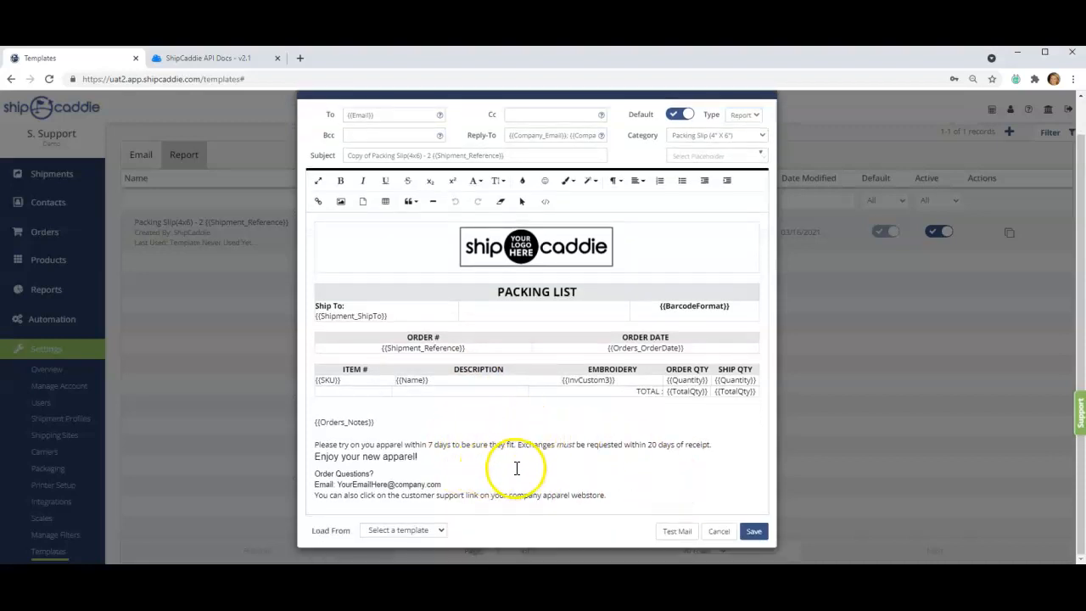
{"action": "left_click", "coordinate": [744, 159]}
{"action": "left_click_drag", "start_coordinate": [783, 185], "coordinate": [778, 252]}
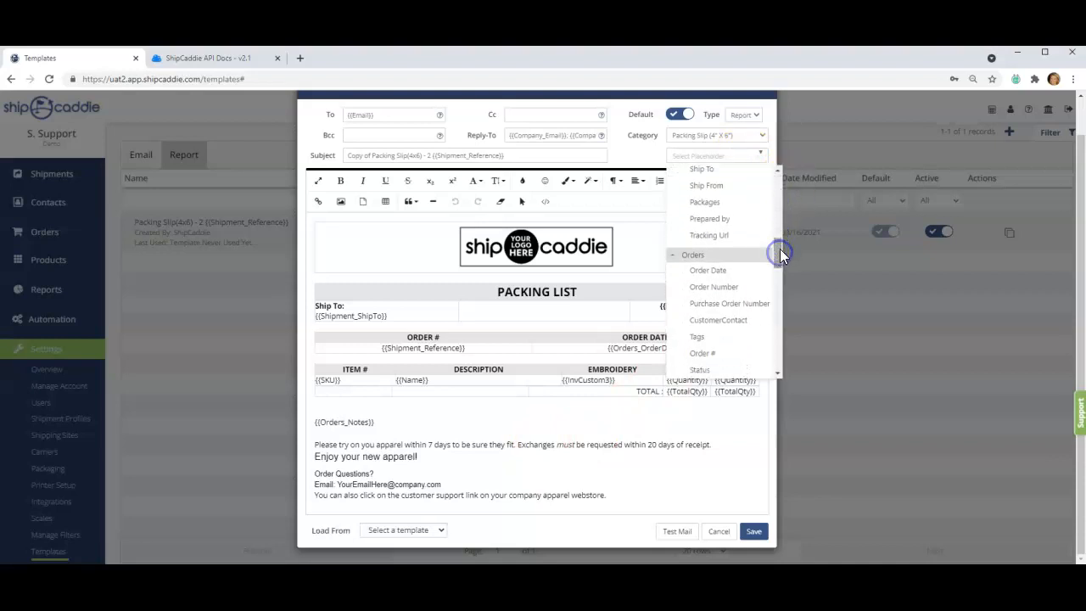
{"action": "left_click", "coordinate": [652, 243]}
{"action": "left_click", "coordinate": [719, 532]}
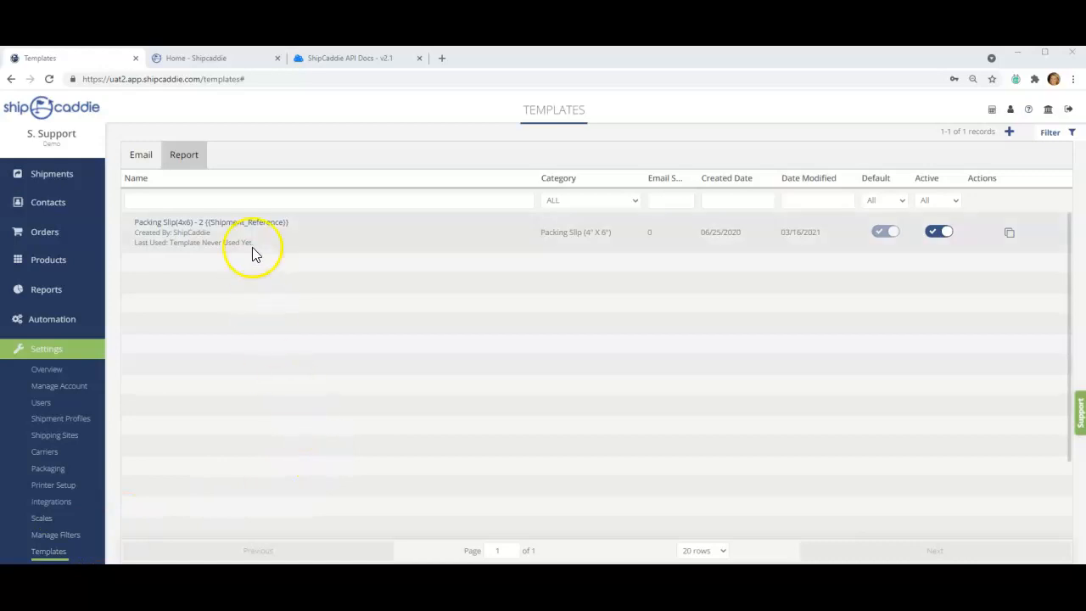
Step: Switch to the ShipCaddie website, look through its API resources page, and open the API References documentation
{"action": "left_click", "coordinate": [205, 59]}
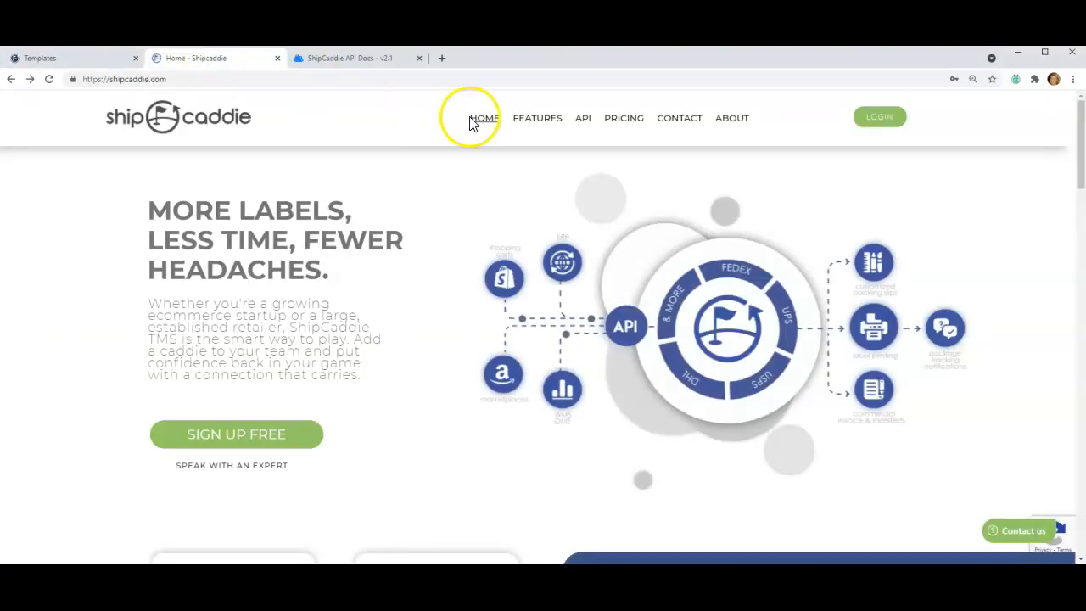
{"action": "left_click", "coordinate": [580, 118]}
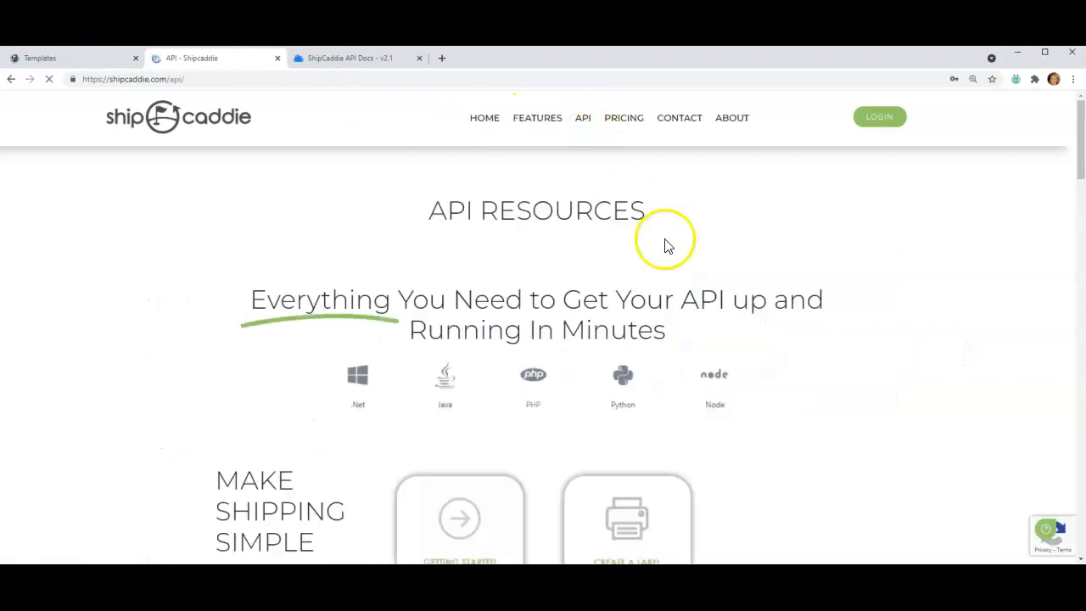
{"action": "scroll", "coordinate": [797, 392], "scroll_direction": "down", "scroll_amount": 10}
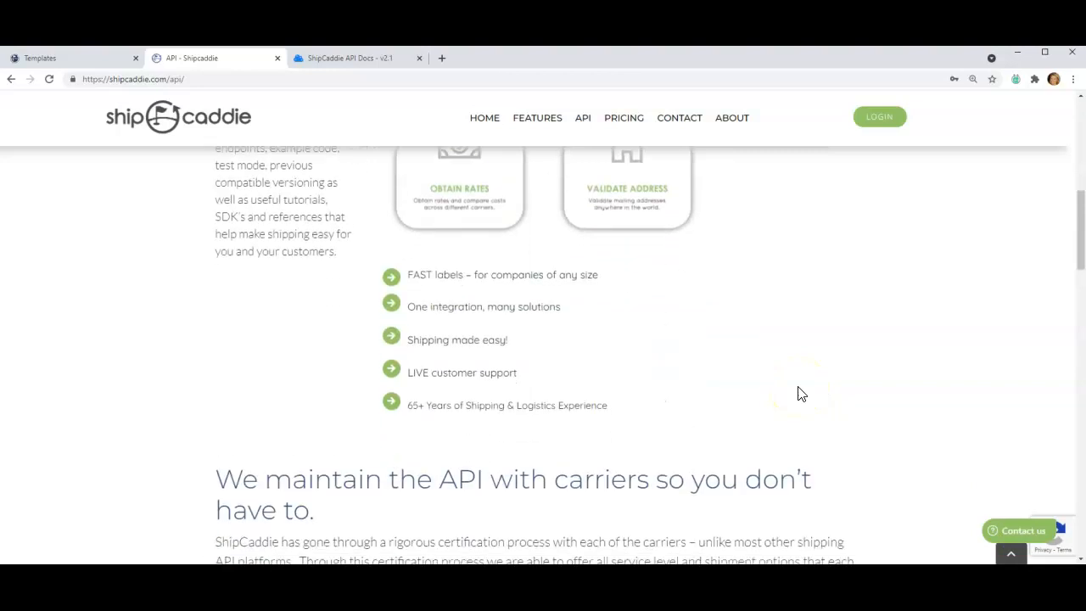
{"action": "scroll", "coordinate": [797, 392], "scroll_direction": "down", "scroll_amount": 3}
{"action": "scroll", "coordinate": [797, 394], "scroll_direction": "down", "scroll_amount": 1}
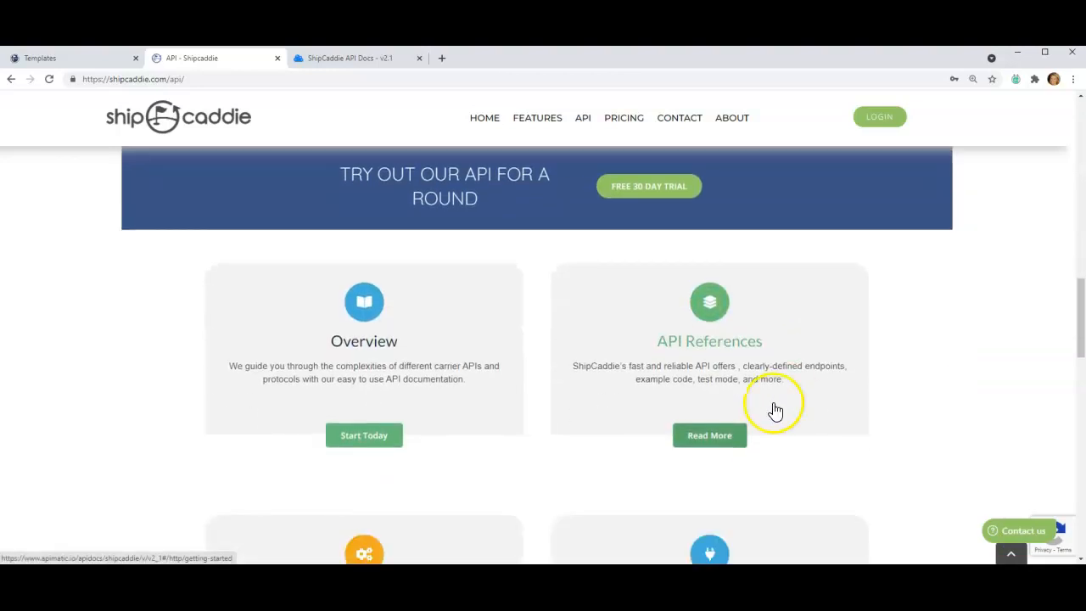
{"action": "left_click", "coordinate": [702, 446]}
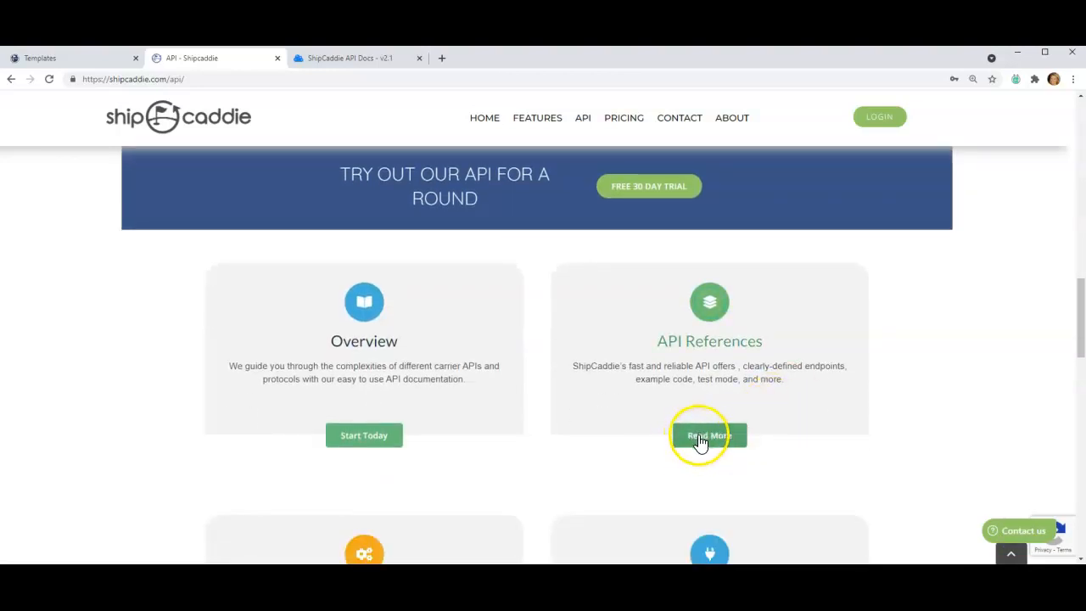
{"action": "scroll", "coordinate": [719, 462], "scroll_direction": "down", "scroll_amount": 2}
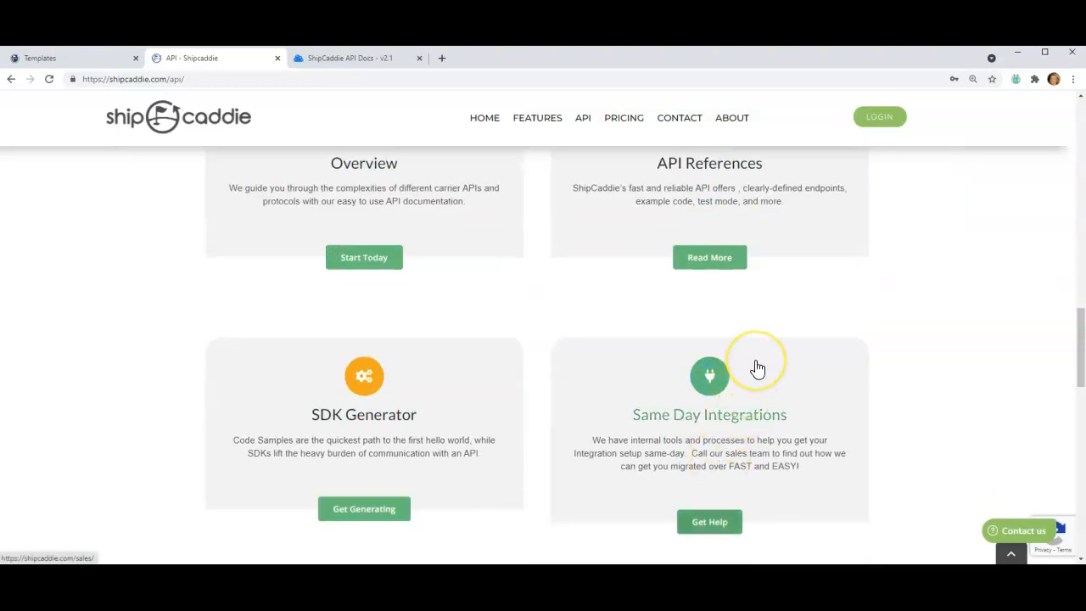
{"action": "scroll", "coordinate": [757, 368], "scroll_direction": "up", "scroll_amount": 1}
{"action": "scroll", "coordinate": [746, 407], "scroll_direction": "up", "scroll_amount": 2}
{"action": "left_click", "coordinate": [695, 496]}
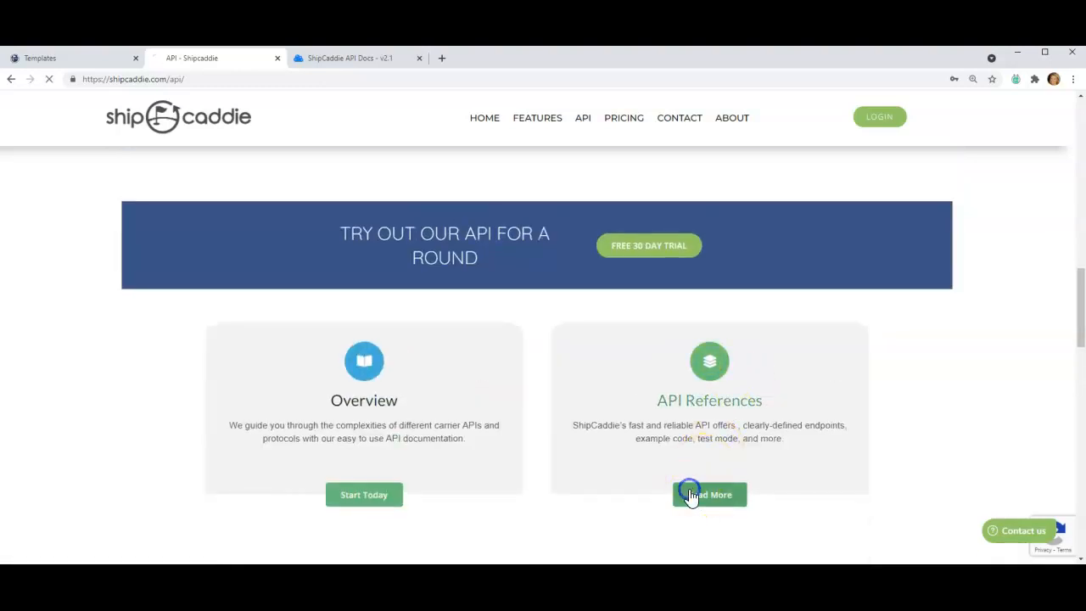
Step: Read through the Getting Started guide in the ShipCaddie API Docs and return to the Templates page
{"action": "left_click", "coordinate": [346, 60]}
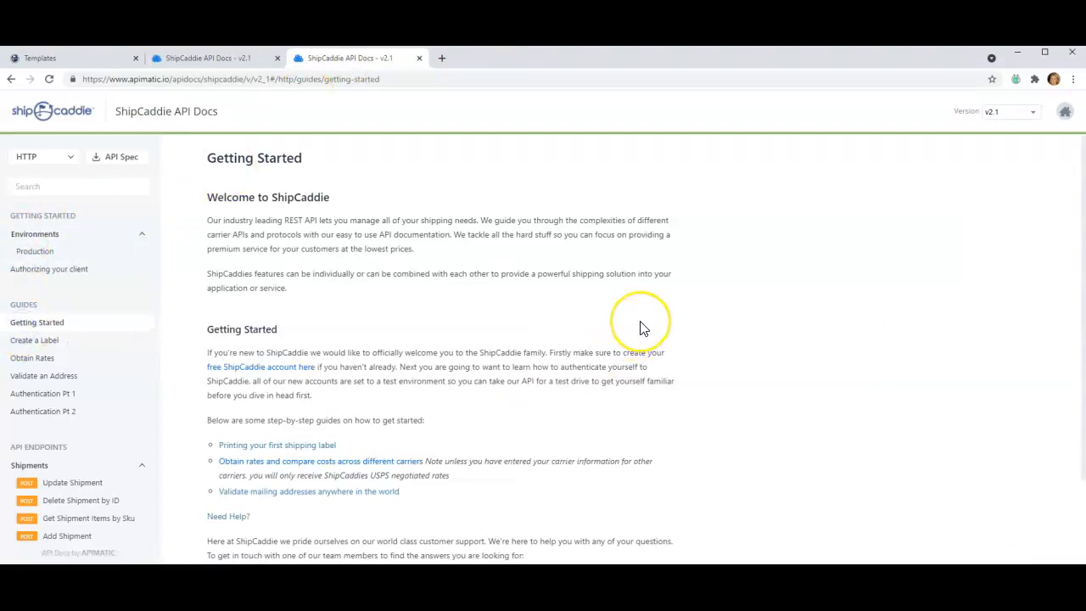
{"action": "scroll", "coordinate": [642, 328], "scroll_direction": "down", "scroll_amount": 2}
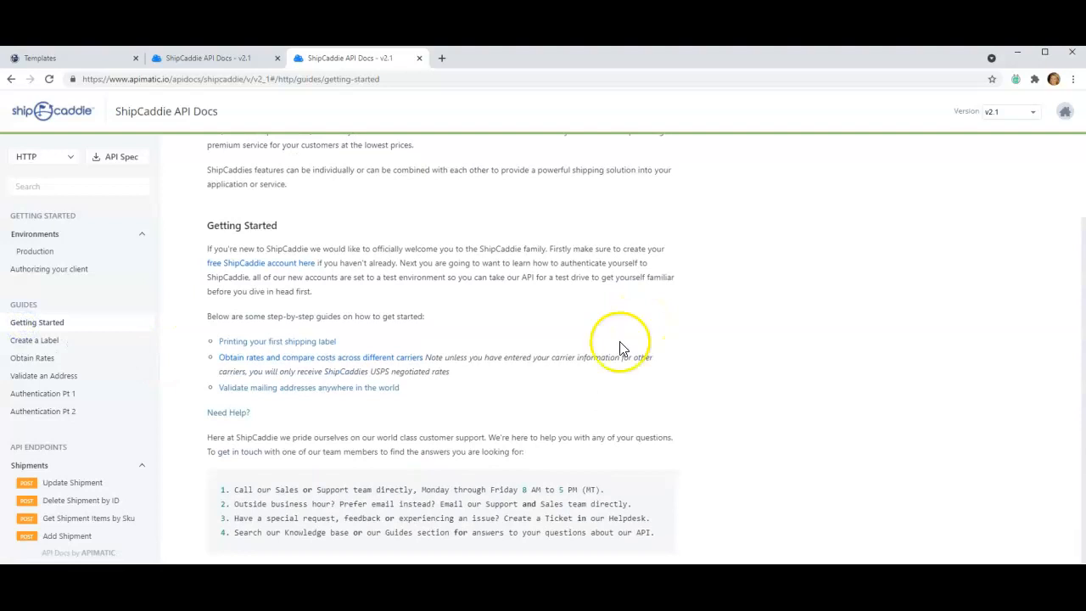
{"action": "scroll", "coordinate": [461, 408], "scroll_direction": "up", "scroll_amount": 2}
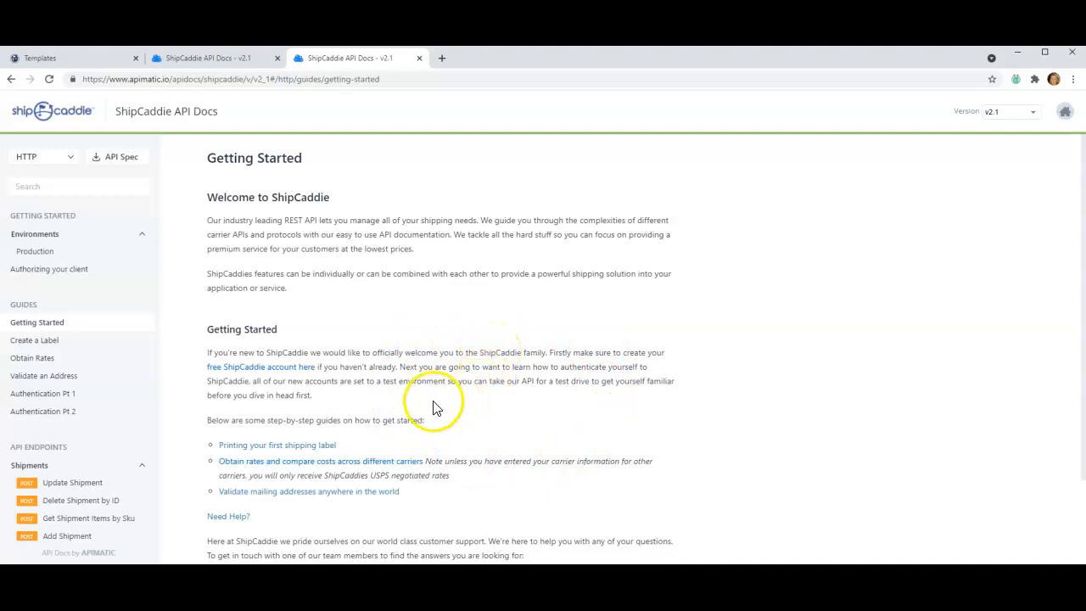
{"action": "left_click", "coordinate": [70, 58]}
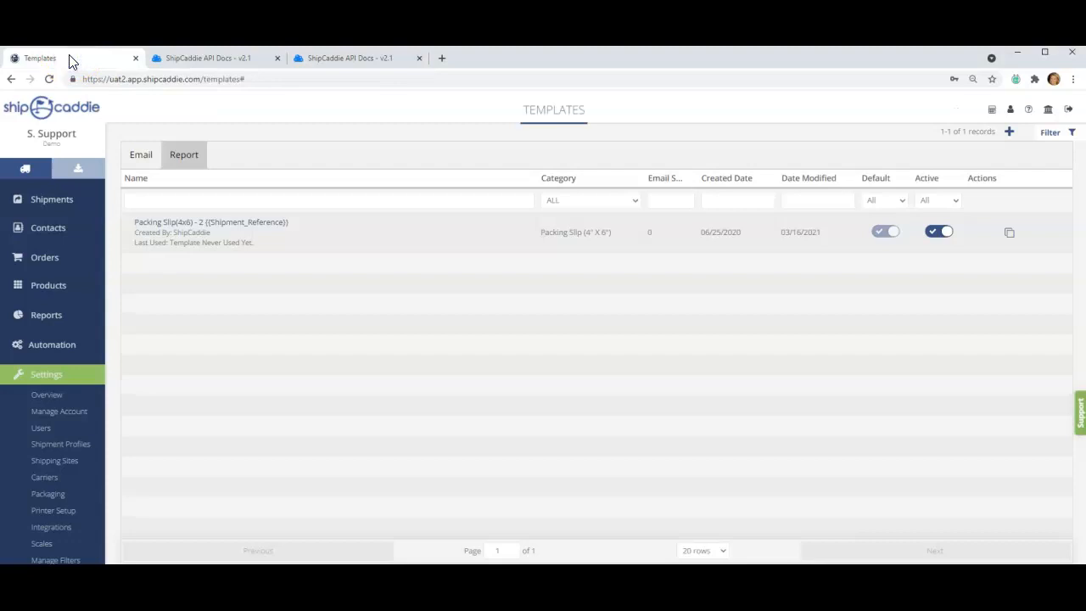